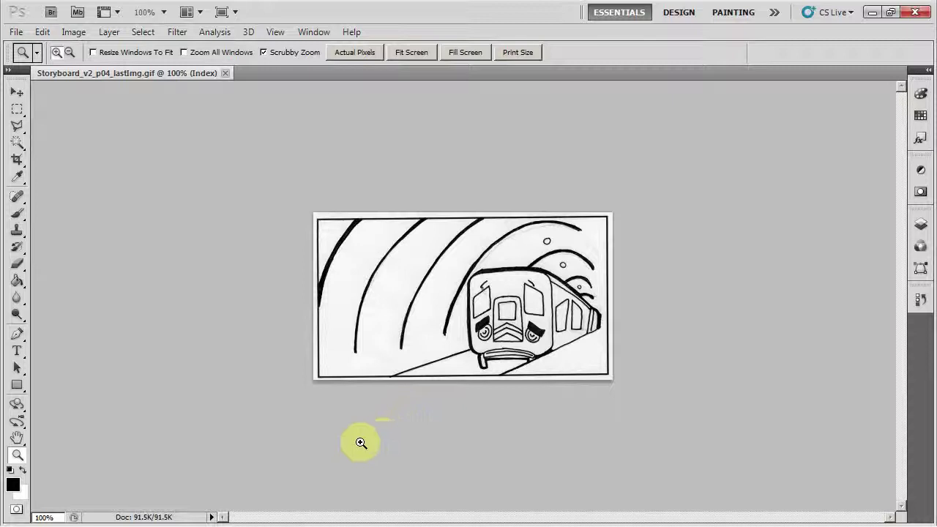
# Crop the storyboard to the drawing, fine-tuning the top and bottom crop edges to trim the border
pyautogui.click(17, 159)
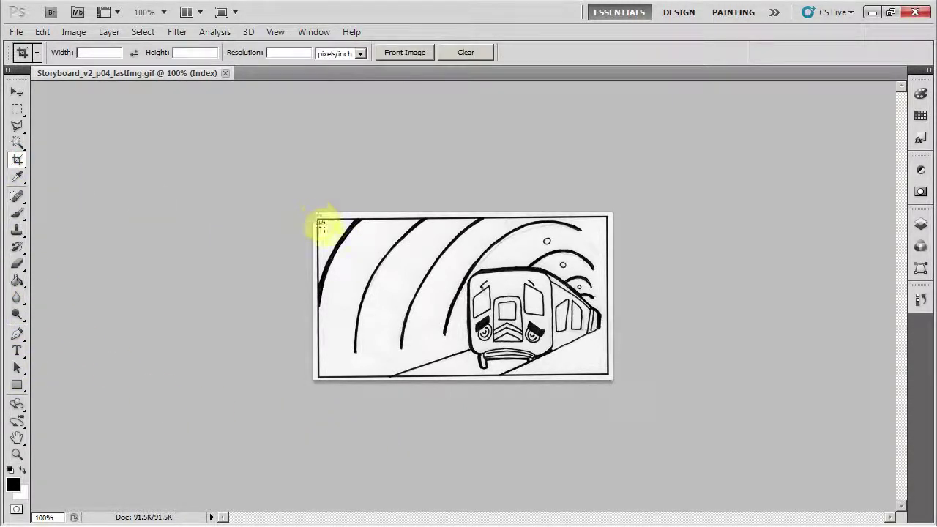
pyautogui.moveTo(320, 223); pyautogui.dragTo(602, 373)
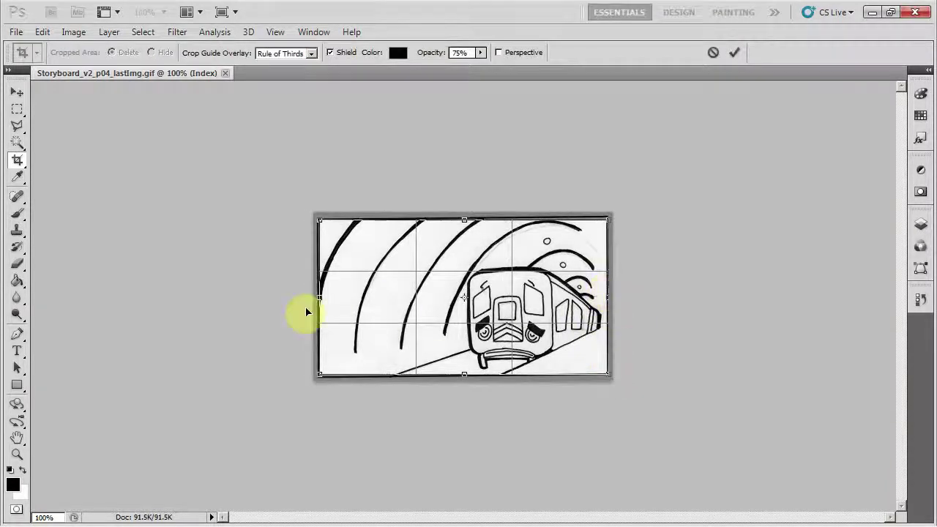
pyautogui.moveTo(466, 219); pyautogui.dragTo(464, 212)
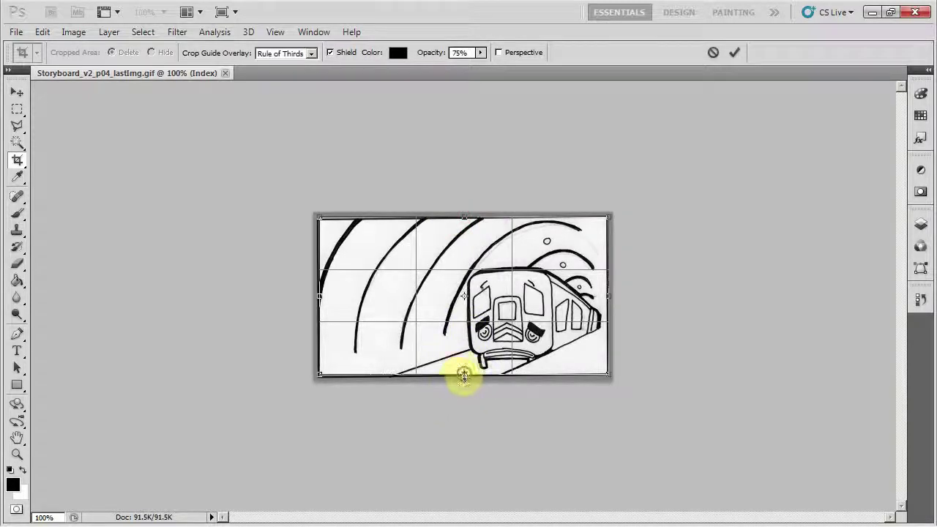
pyautogui.moveTo(464, 374); pyautogui.dragTo(463, 375)
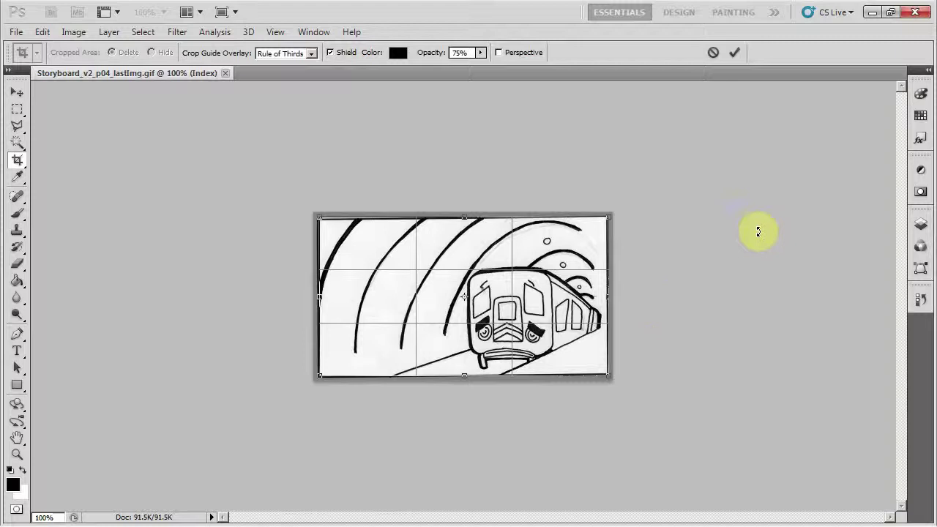
pyautogui.press('Return')
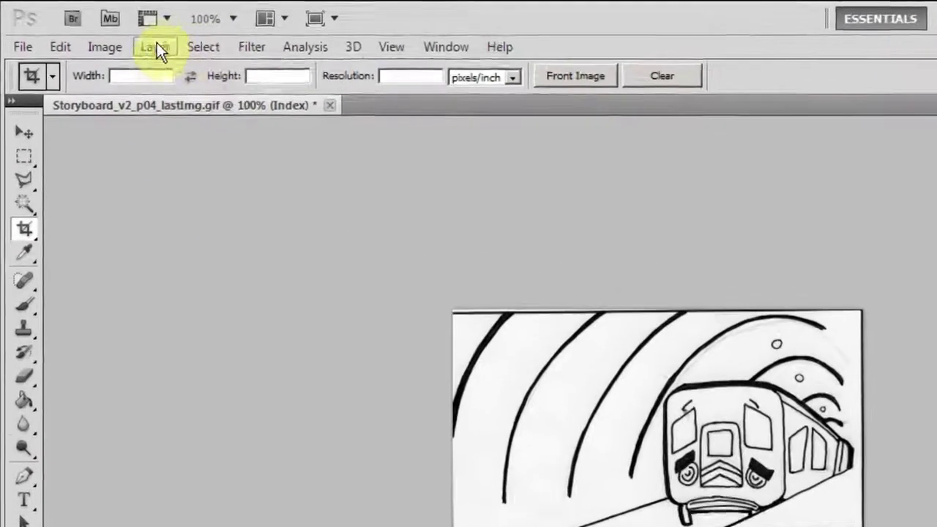
# Convert the storyboard from indexed colour to RGB Color mode via Image > Mode
pyautogui.click(154, 47)
pyautogui.moveTo(115, 46)
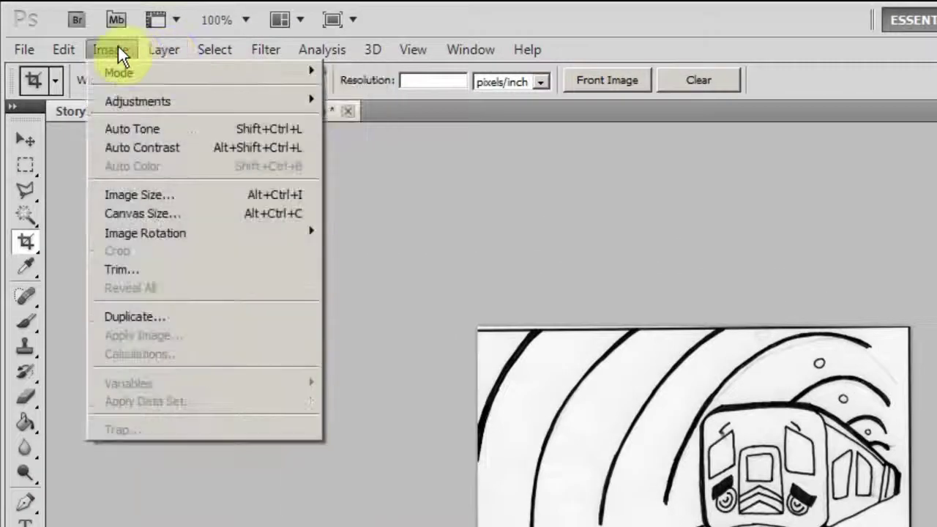
pyautogui.moveTo(116, 70)
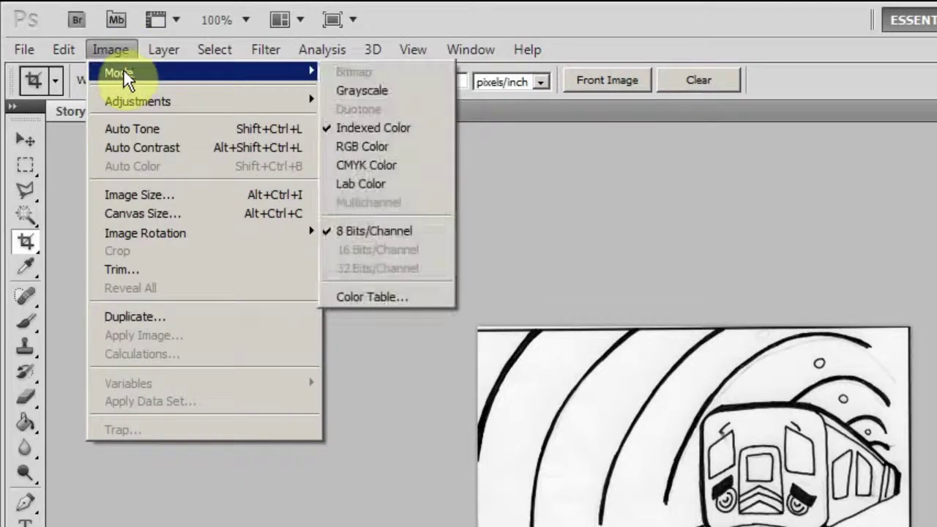
pyautogui.click(380, 145)
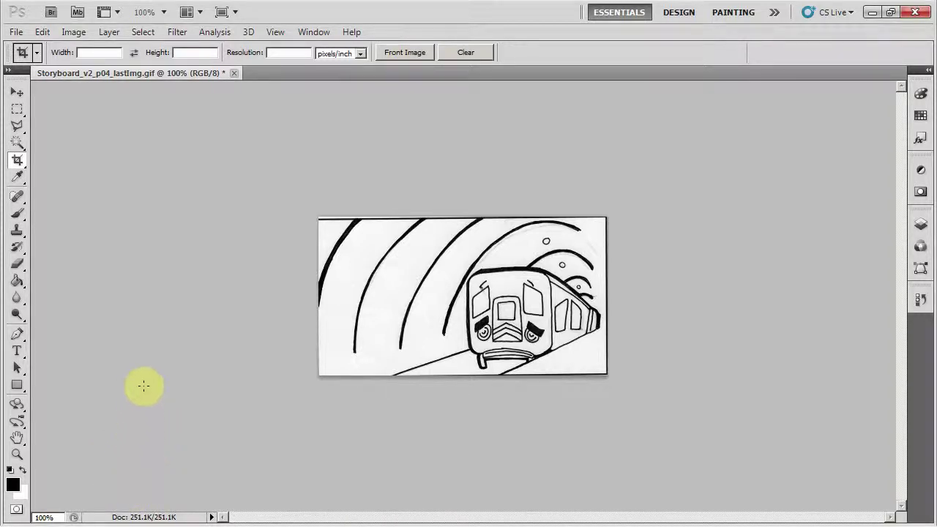
# Resample the storyboard to 1280 pixels wide (1280 × 703) in Image Size
pyautogui.click(75, 34)
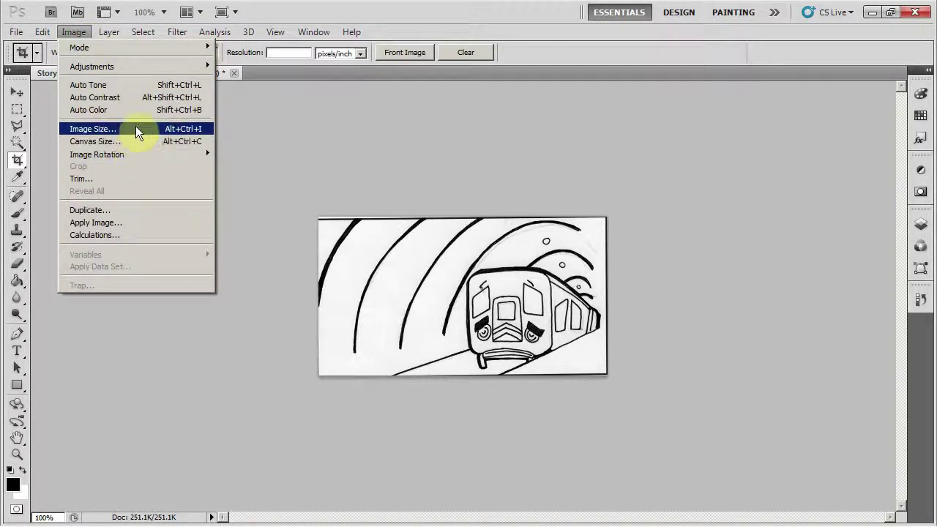
pyautogui.click(137, 129)
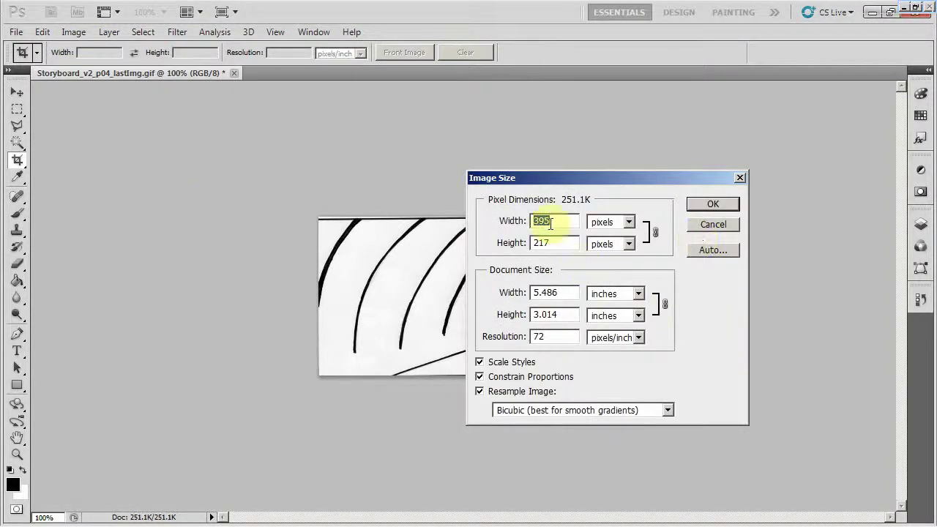
pyautogui.write('1280')
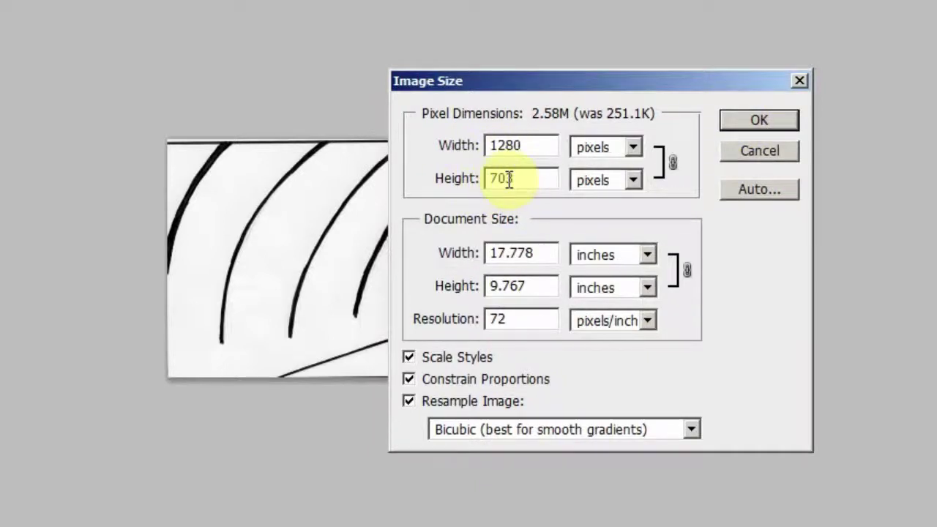
pyautogui.click(771, 121)
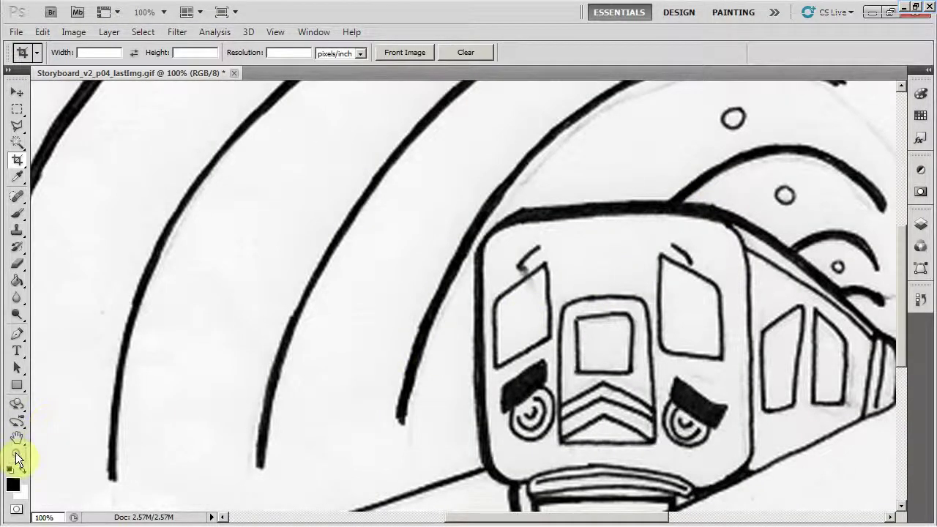
# Extend the canvas height from 703 to 720 pixels, giving a 1280 × 720 canvas
pyautogui.click(16, 455)
pyautogui.click(293, 356)
pyautogui.keyDown('alt'); pyautogui.click(296, 356); pyautogui.keyUp('alt')
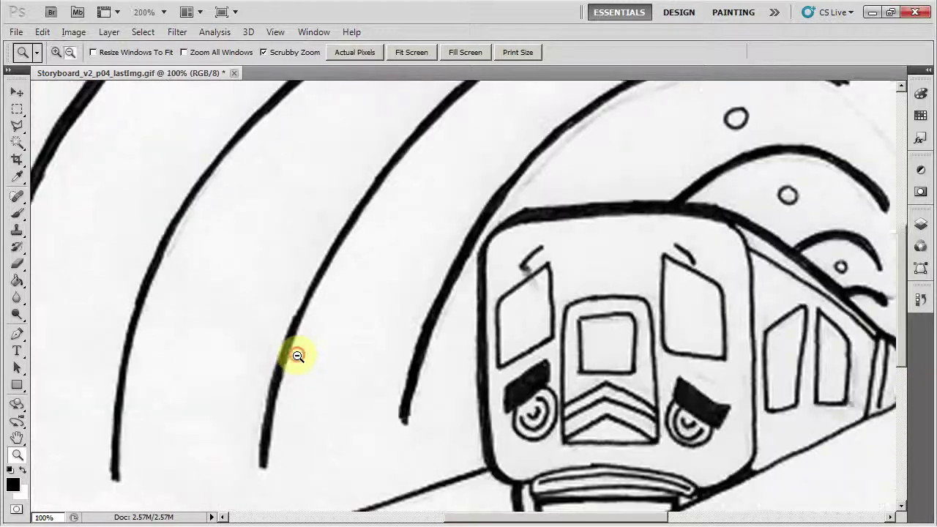
pyautogui.keyDown('alt'); pyautogui.click(297, 356); pyautogui.keyUp('alt')
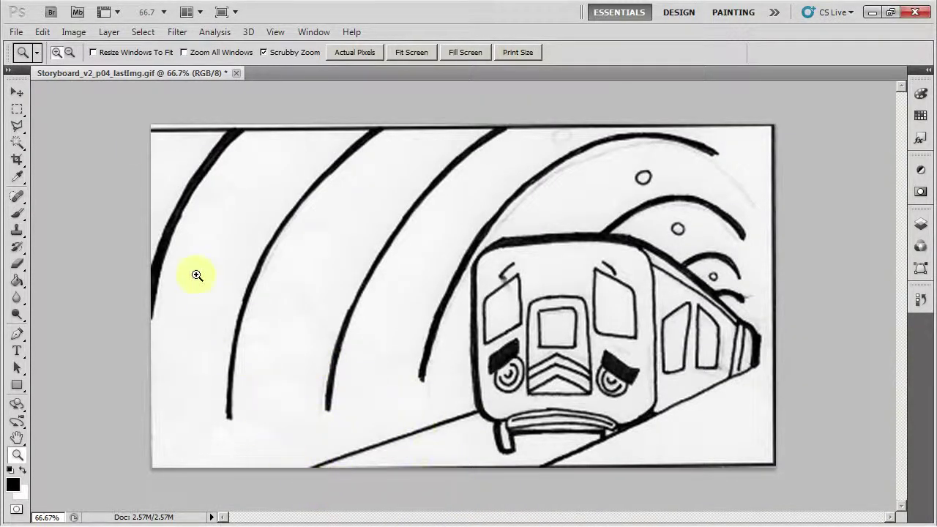
pyautogui.click(71, 32)
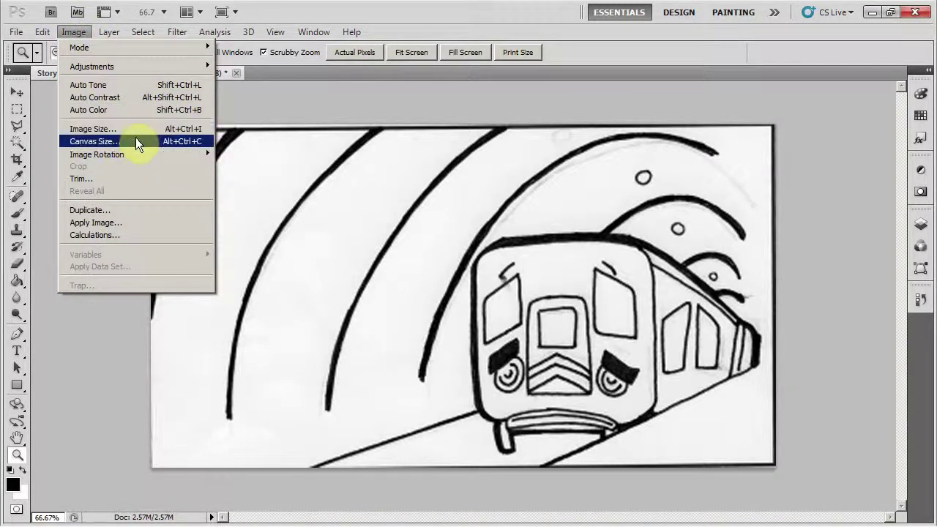
pyautogui.click(135, 141)
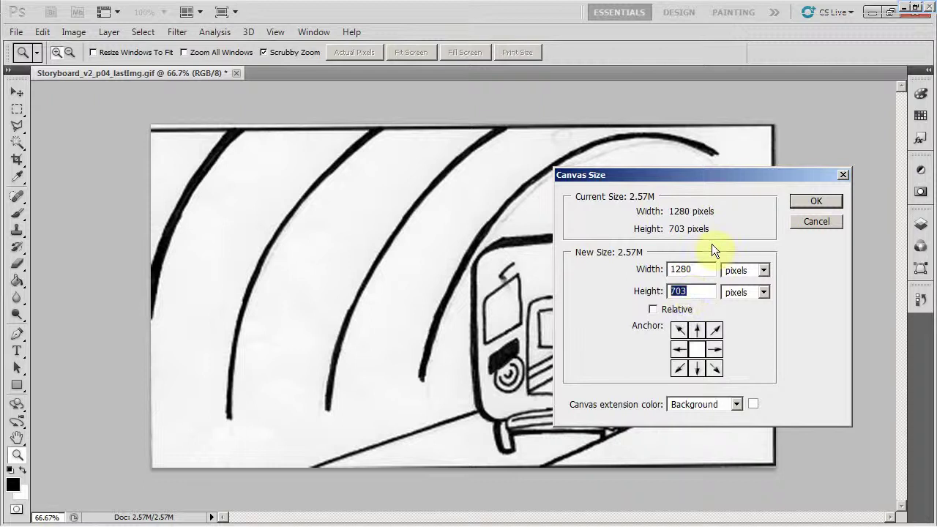
pyautogui.write('720')
pyautogui.click(823, 202)
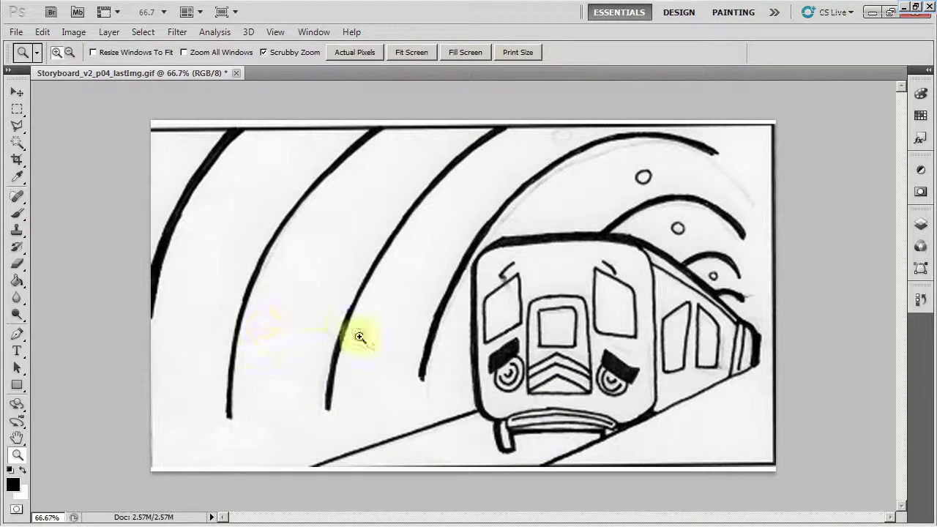
pyautogui.click(502, 326)
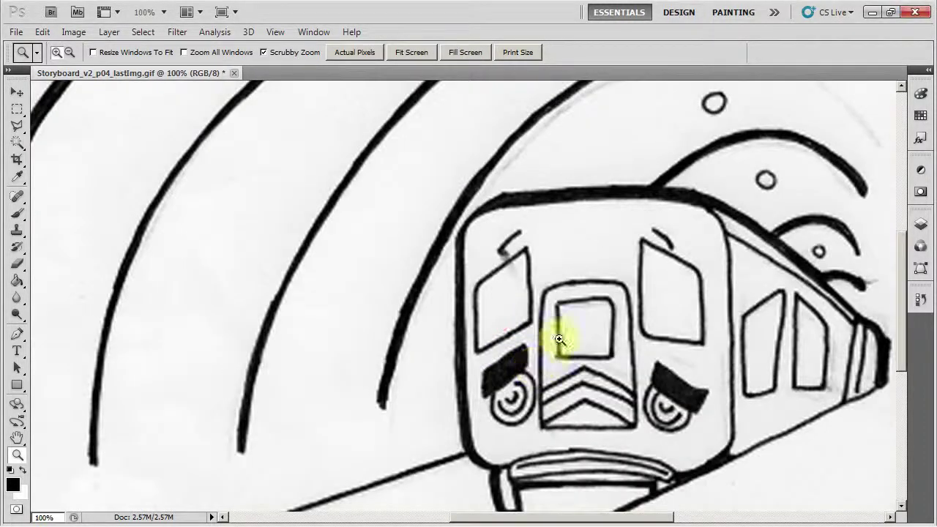
pyautogui.click(507, 313)
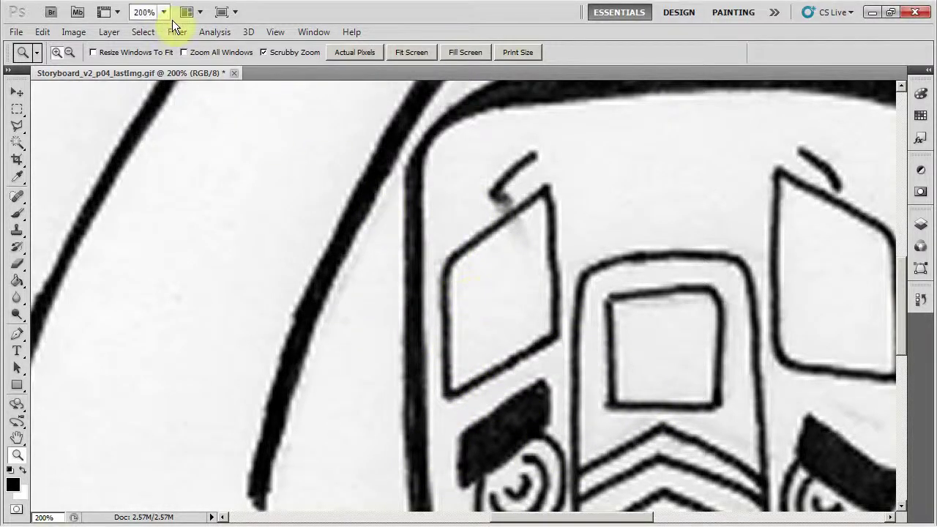
# Apply Levels with input values 27, 1.00 and 224 to whiten the paper and darken lines
pyautogui.click(73, 31)
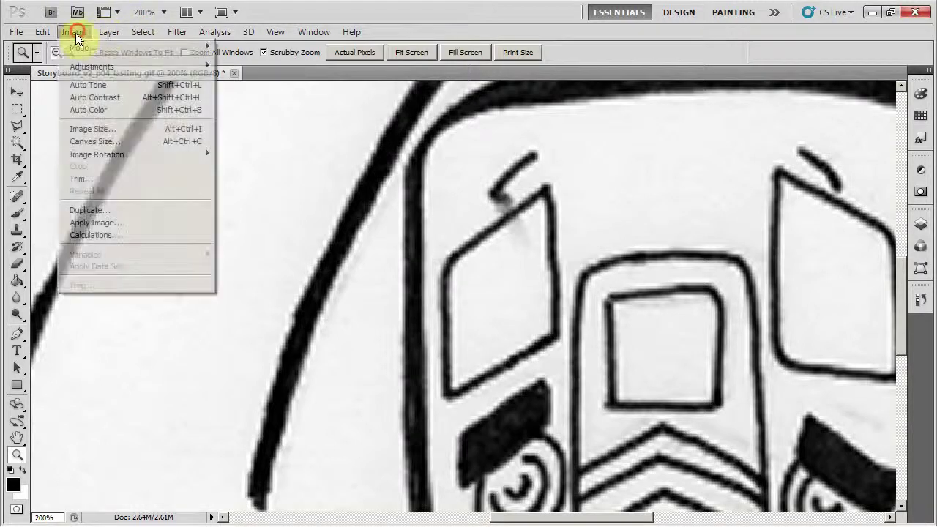
pyautogui.moveTo(125, 67)
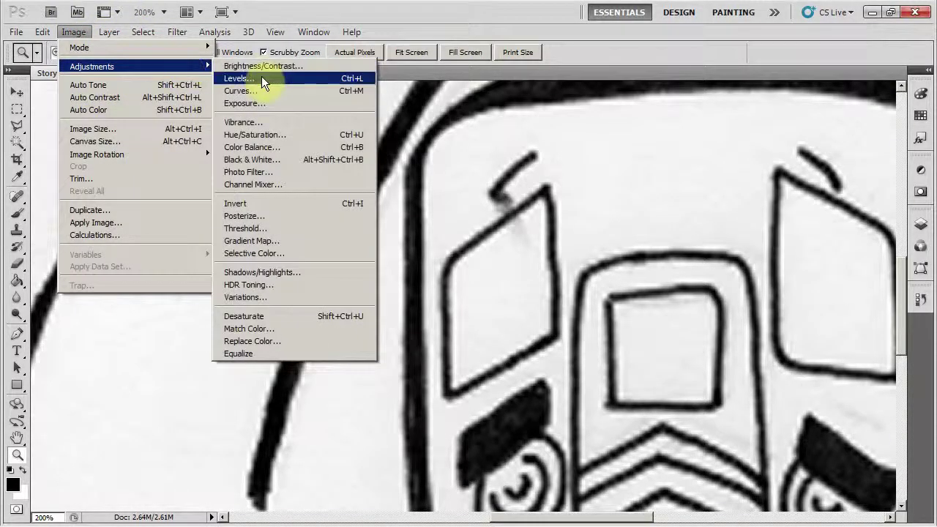
pyautogui.click(263, 77)
pyautogui.moveTo(850, 178); pyautogui.dragTo(177, 204)
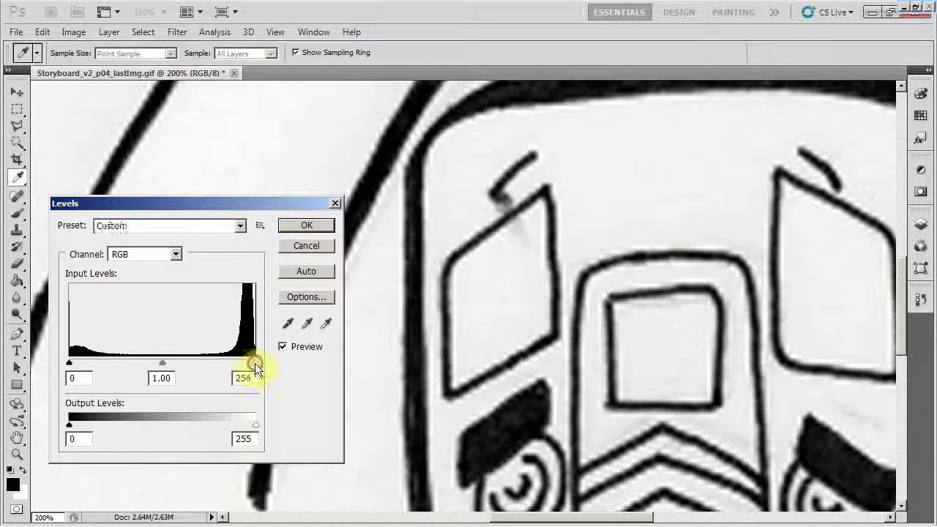
pyautogui.moveTo(255, 365); pyautogui.dragTo(232, 356)
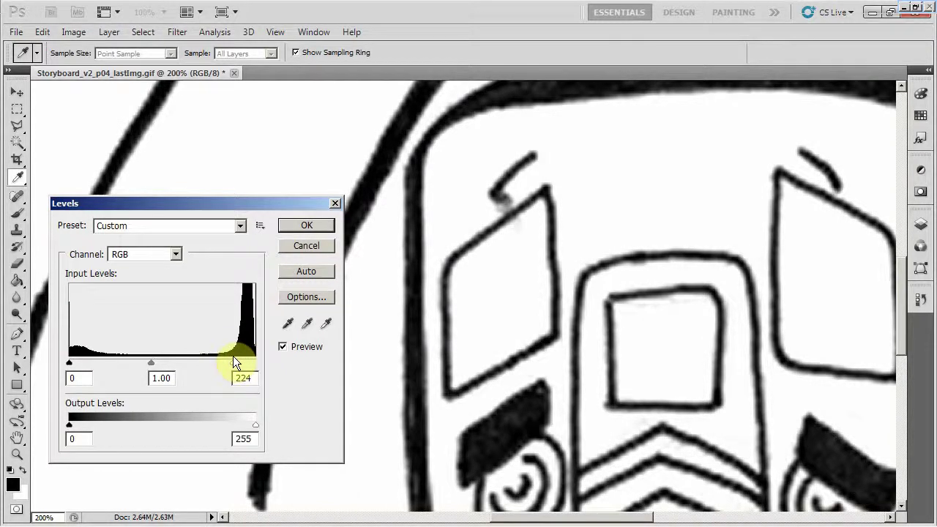
pyautogui.click(233, 359)
pyautogui.moveTo(70, 362); pyautogui.dragTo(88, 359)
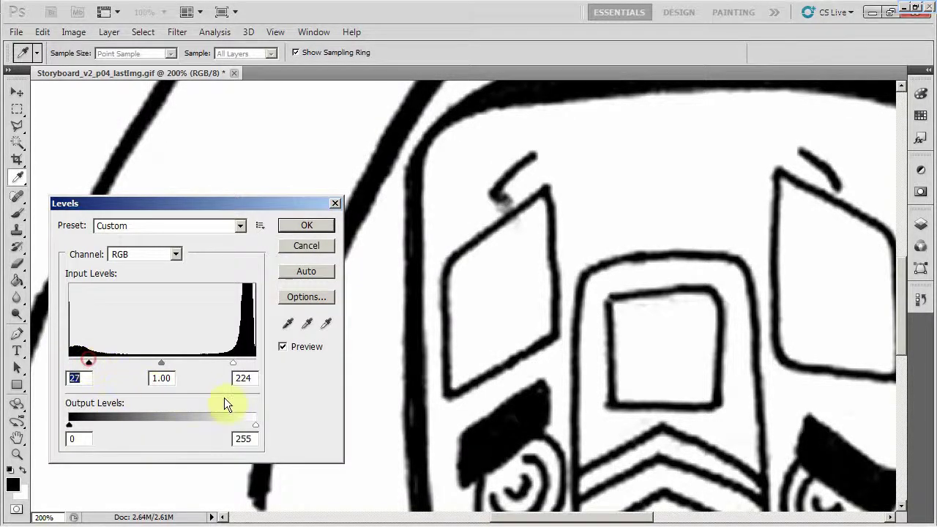
pyautogui.click(309, 226)
pyautogui.click(17, 453)
# Duplicate the Background layer and rename the copy Train
pyautogui.keyDown('alt'); pyautogui.click(425, 309); pyautogui.keyUp('alt')
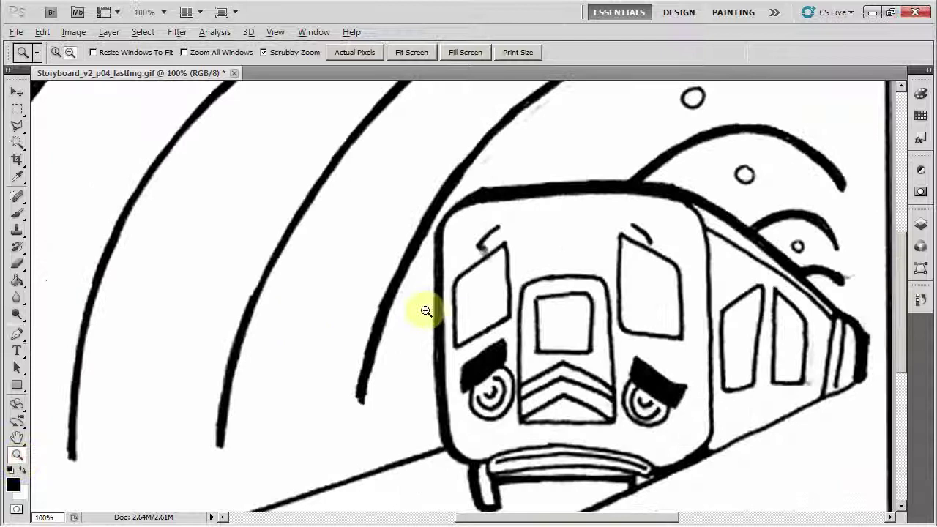
pyautogui.keyDown('alt'); pyautogui.click(422, 309); pyautogui.keyUp('alt')
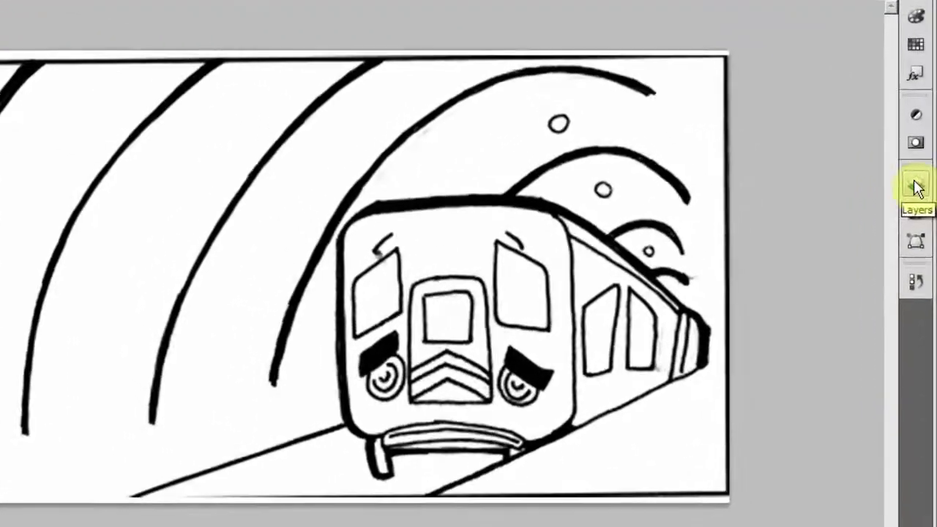
pyautogui.click(916, 186)
pyautogui.moveTo(775, 254); pyautogui.dragTo(829, 496)
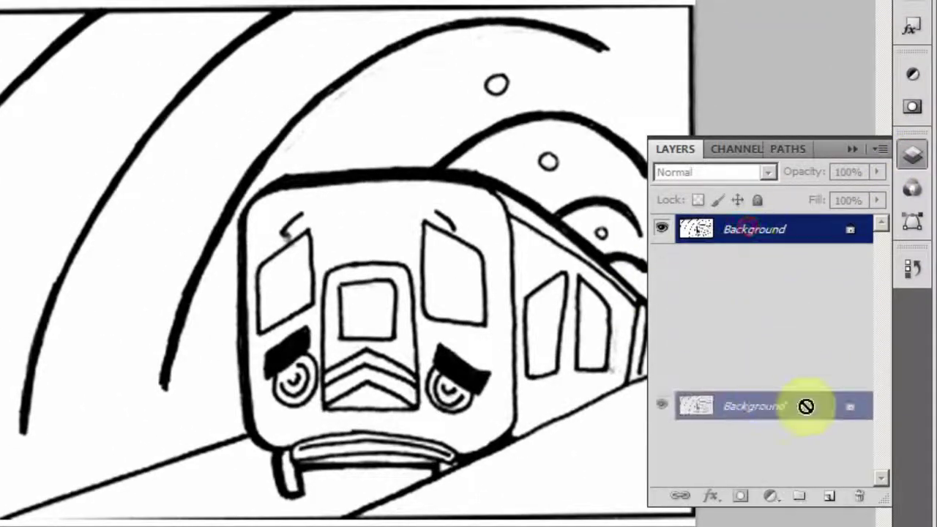
pyautogui.click(740, 223)
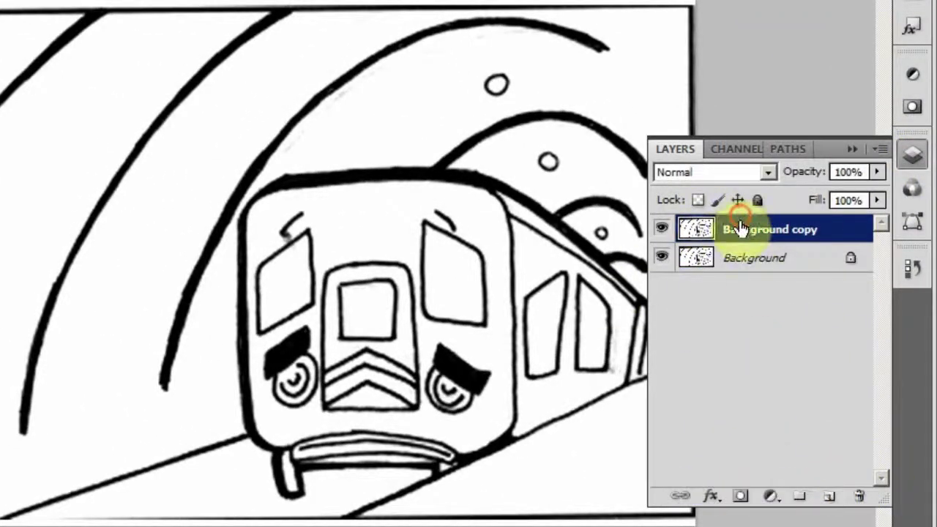
pyautogui.doubleClick(740, 228)
pyautogui.doubleClick(752, 229)
pyautogui.moveTo(751, 229); pyautogui.dragTo(826, 236)
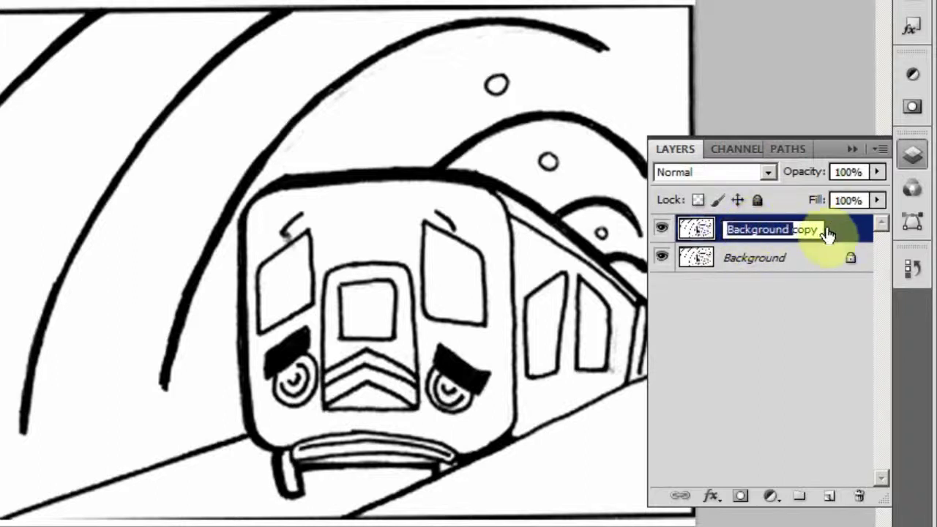
pyautogui.write('Train')
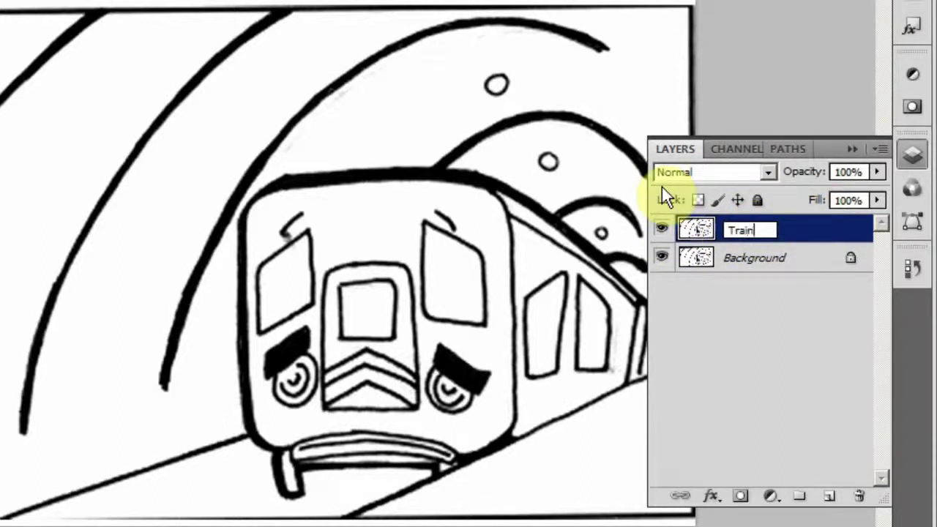
pyautogui.press('Return')
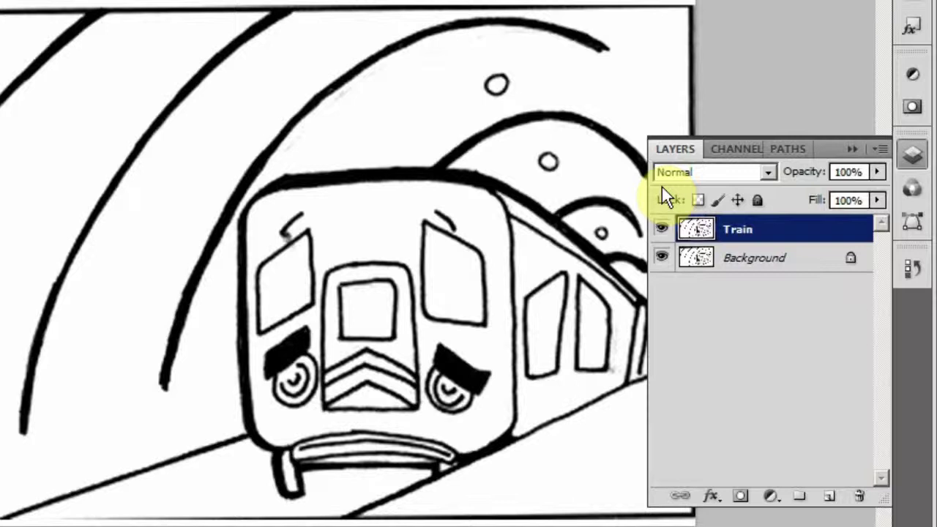
# Hide the Train layer and make the Background layer the active layer
pyautogui.click(661, 230)
pyautogui.click(768, 259)
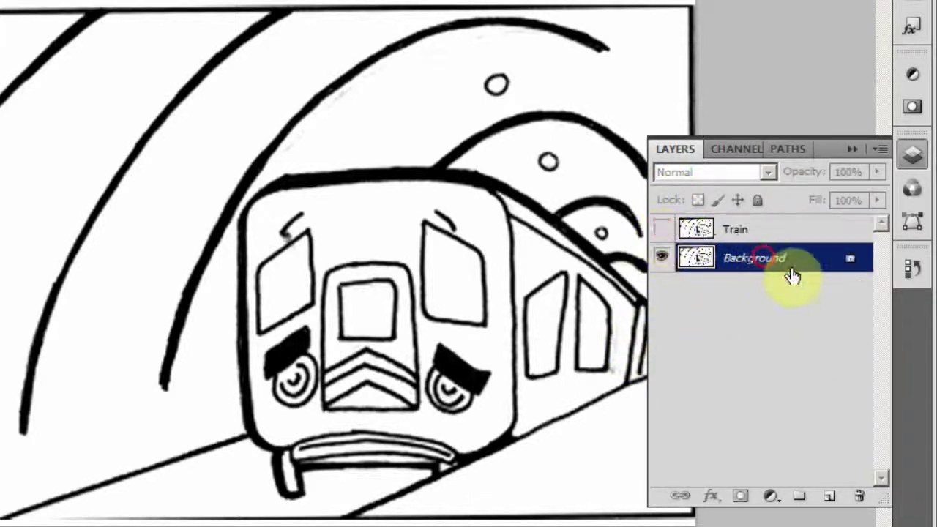
pyautogui.click(912, 155)
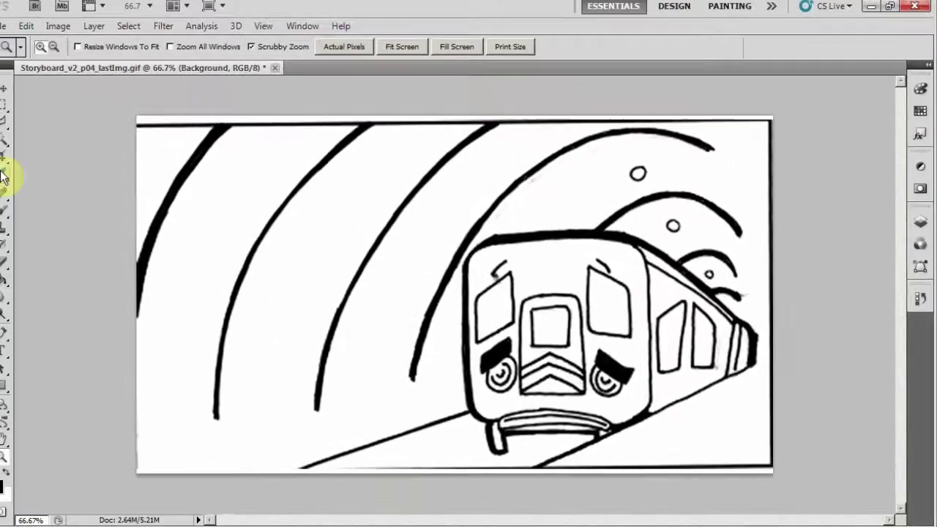
# With a white size-90 brush, paint out the train and stray marks near the arcs and track
pyautogui.click(1, 211)
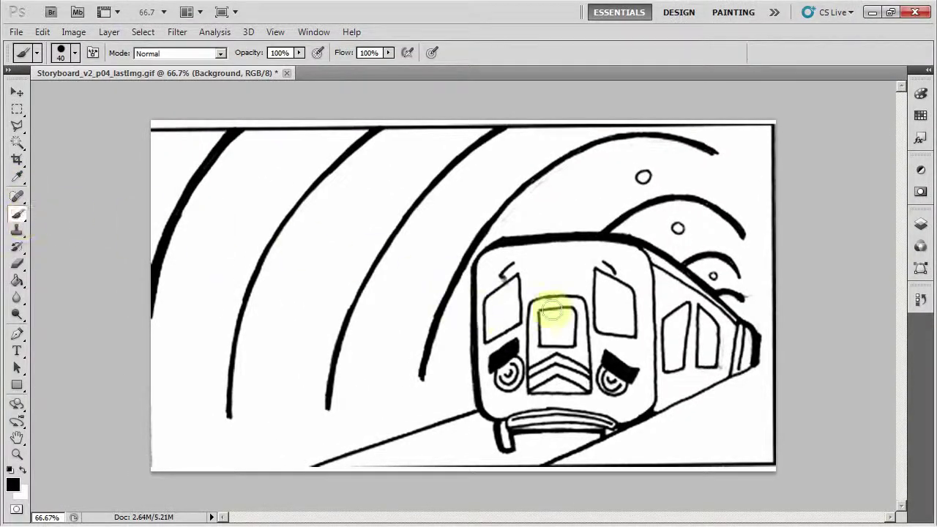
pyautogui.click(23, 470)
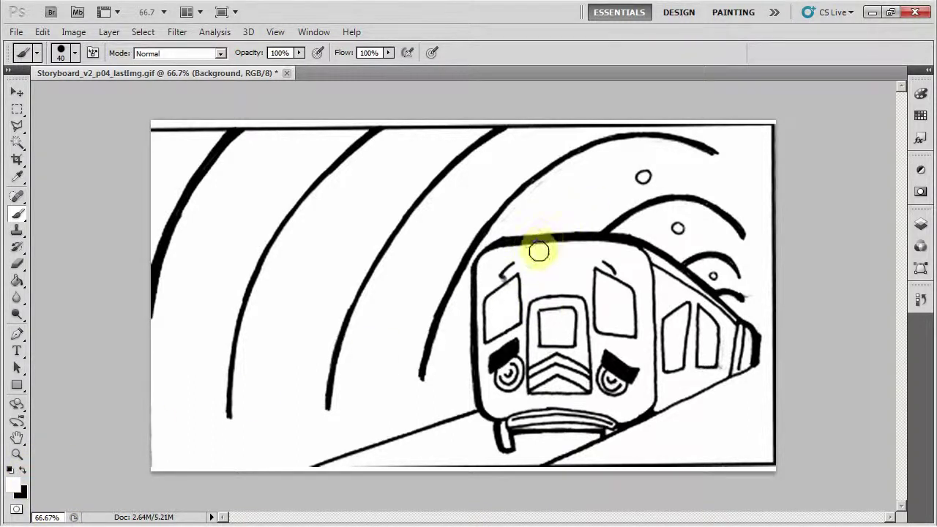
pyautogui.press(']')
pyautogui.moveTo(536, 267)
pyautogui.mouseDown()
pyautogui.moveTo(531, 317)
pyautogui.moveTo(552, 317)
pyautogui.moveTo(523, 328)
pyautogui.moveTo(538, 306)
pyautogui.moveTo(504, 242)
pyautogui.moveTo(513, 244)
pyautogui.moveTo(502, 295)
pyautogui.moveTo(482, 310)
pyautogui.moveTo(473, 349)
pyautogui.moveTo(537, 360)
pyautogui.moveTo(646, 356)
pyautogui.moveTo(738, 335)
pyautogui.moveTo(703, 345)
pyautogui.moveTo(700, 334)
pyautogui.moveTo(722, 328)
pyautogui.moveTo(730, 337)
pyautogui.moveTo(503, 438)
pyautogui.moveTo(510, 425)
pyautogui.moveTo(501, 398)
pyautogui.moveTo(476, 383)
pyautogui.moveTo(505, 405)
pyautogui.moveTo(575, 336)
pyautogui.moveTo(626, 252)
pyautogui.moveTo(567, 263)
pyautogui.moveTo(567, 229)
pyautogui.moveTo(580, 223)
pyautogui.moveTo(552, 253)
pyautogui.moveTo(619, 317)
pyautogui.moveTo(655, 306)
pyautogui.moveTo(652, 264)
pyautogui.moveTo(716, 320)
pyautogui.mouseUp()
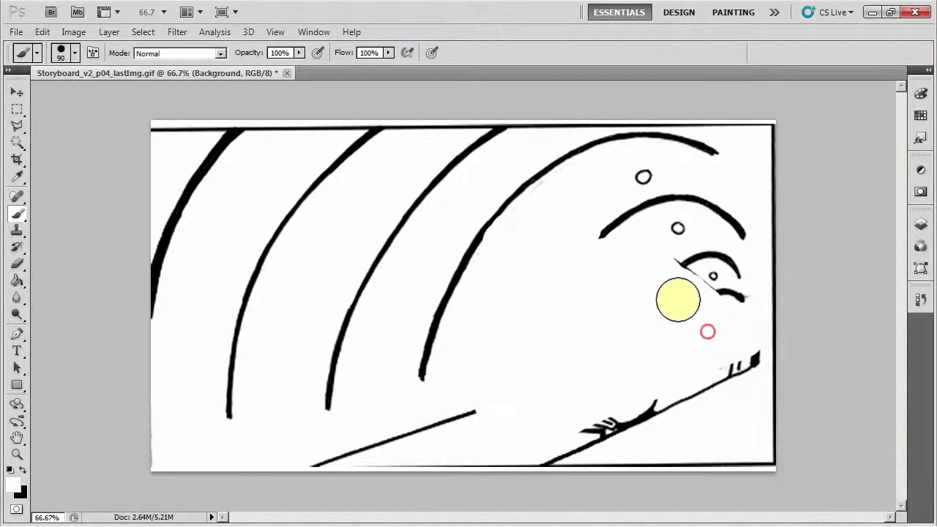
pyautogui.moveTo(675, 295)
pyautogui.mouseDown()
pyautogui.moveTo(691, 286)
pyautogui.moveTo(657, 265)
pyautogui.mouseUp()
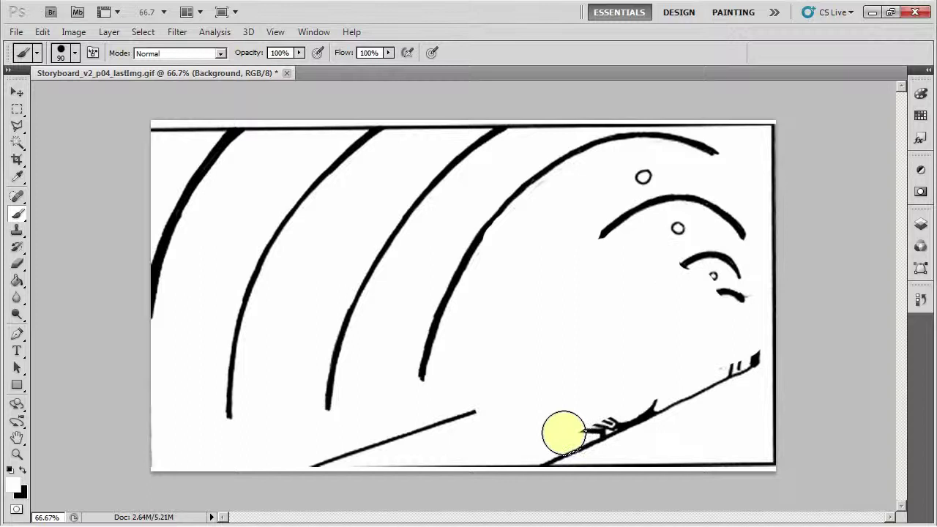
pyautogui.moveTo(561, 433); pyautogui.dragTo(745, 344)
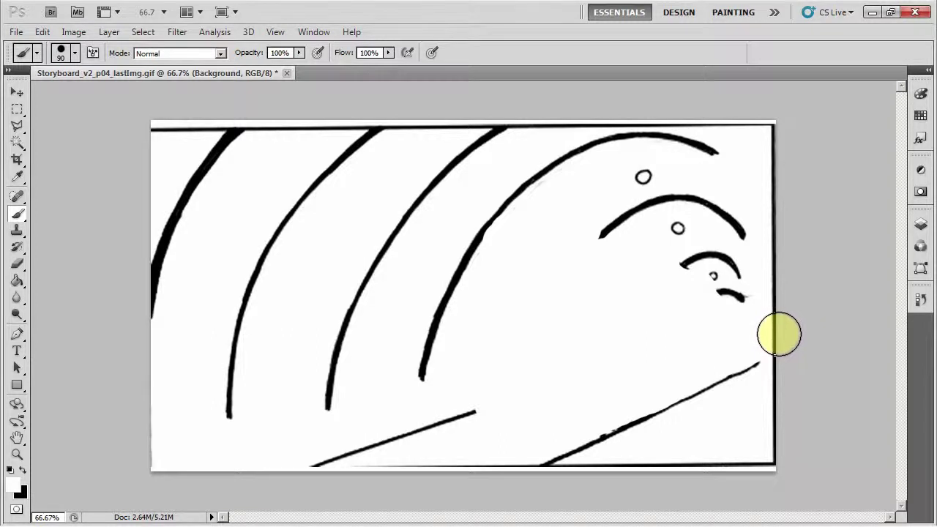
# Paint out the frame's right, bottom and top border lines in white
pyautogui.moveTo(773, 328); pyautogui.dragTo(770, 306)
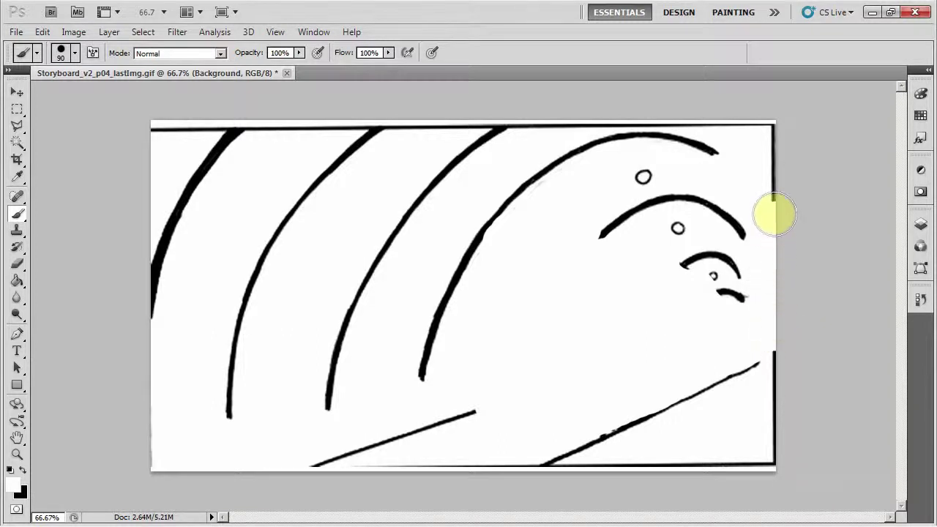
pyautogui.moveTo(774, 215); pyautogui.dragTo(783, 119)
pyautogui.moveTo(787, 366)
pyautogui.mouseDown()
pyautogui.moveTo(776, 482)
pyautogui.moveTo(773, 469)
pyautogui.moveTo(567, 486)
pyautogui.mouseUp()
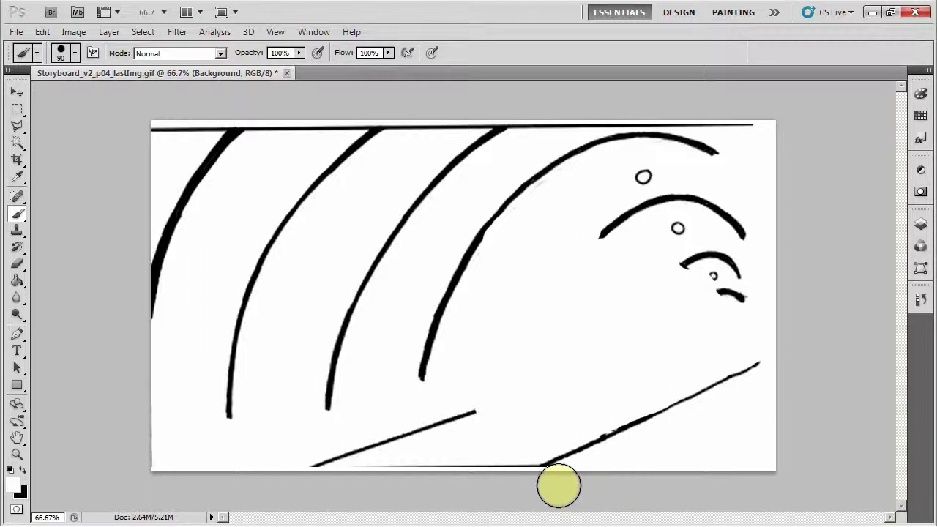
pyautogui.moveTo(511, 457)
pyautogui.mouseDown()
pyautogui.moveTo(297, 494)
pyautogui.moveTo(203, 469)
pyautogui.mouseUp()
pyautogui.moveTo(140, 127); pyautogui.dragTo(213, 110)
pyautogui.moveTo(299, 100)
pyautogui.mouseDown()
pyautogui.moveTo(275, 130)
pyautogui.moveTo(298, 122)
pyautogui.moveTo(267, 136)
pyautogui.moveTo(365, 107)
pyautogui.mouseUp()
pyautogui.moveTo(411, 130); pyautogui.dragTo(486, 108)
pyautogui.moveTo(547, 124); pyautogui.dragTo(615, 107)
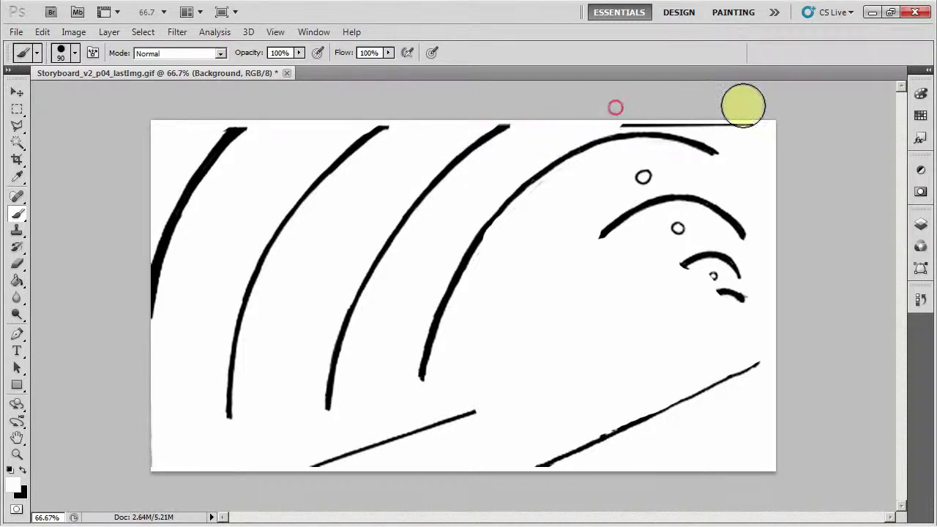
pyautogui.moveTo(749, 105); pyautogui.dragTo(617, 105)
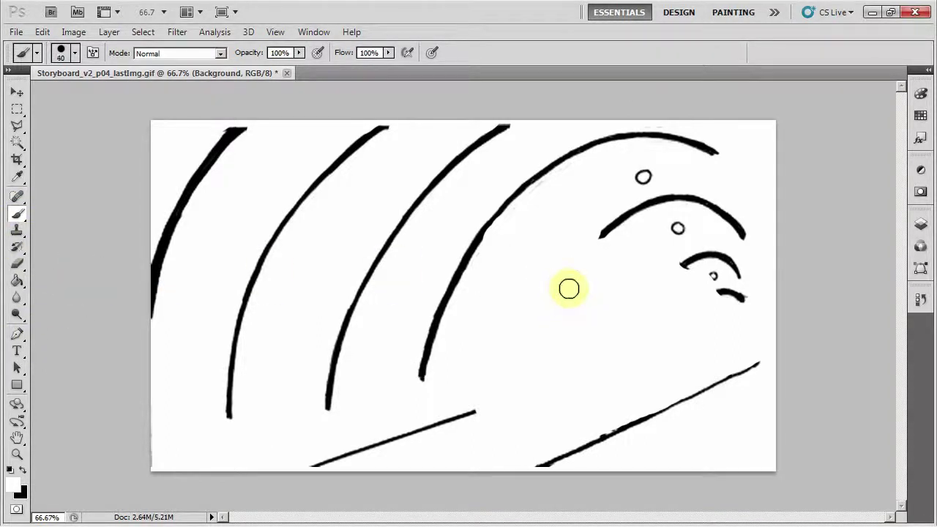
# With a smaller black brush, extend the tunnel arcs' top and lower ends
pyautogui.press('[')
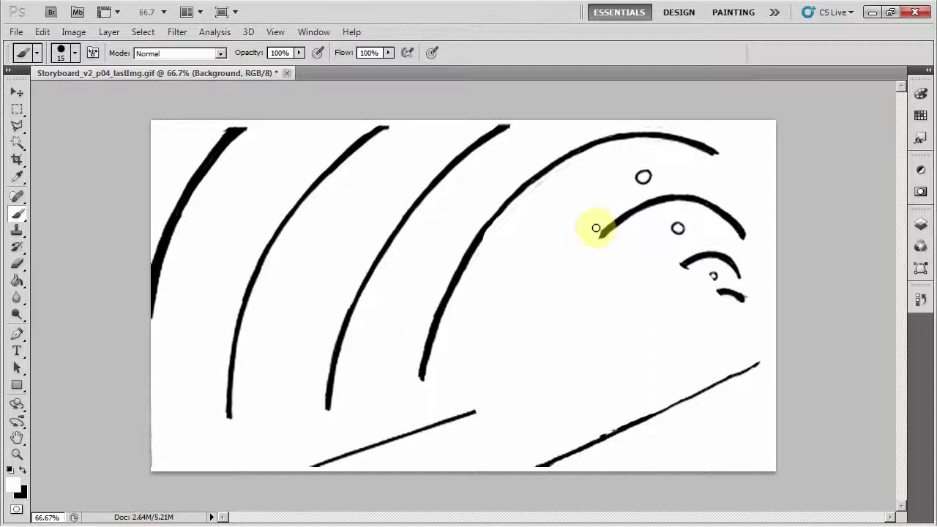
pyautogui.press('x')
pyautogui.moveTo(378, 125); pyautogui.dragTo(407, 120)
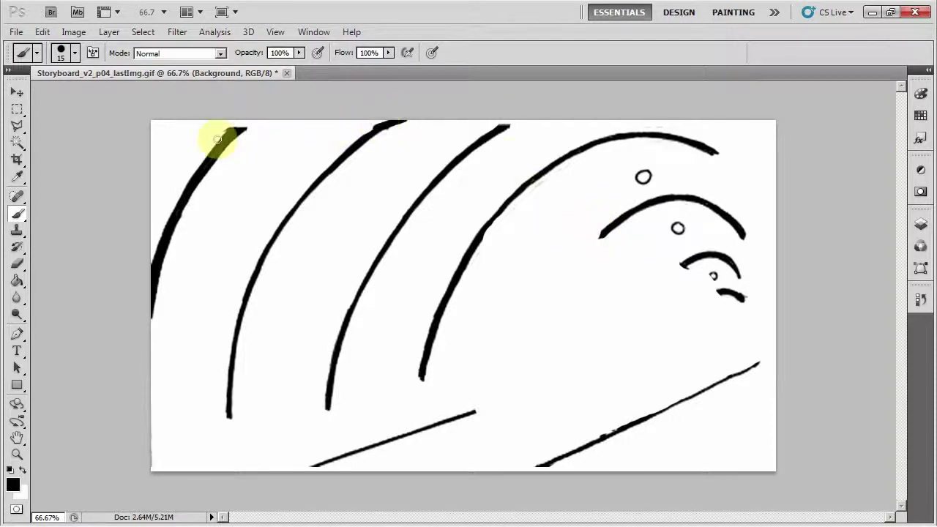
pyautogui.moveTo(231, 131); pyautogui.dragTo(254, 122)
pyautogui.moveTo(507, 123); pyautogui.dragTo(522, 121)
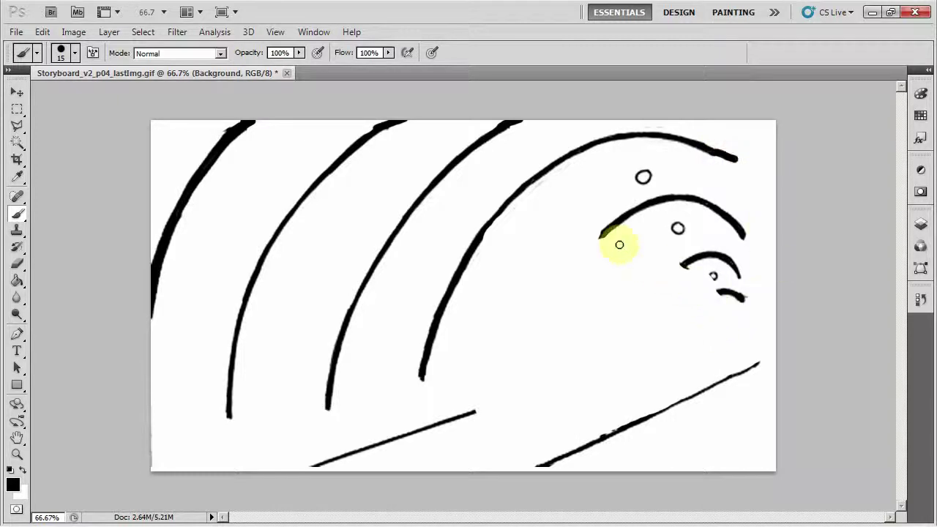
pyautogui.moveTo(604, 233); pyautogui.dragTo(540, 331)
pyautogui.moveTo(682, 265); pyautogui.dragTo(636, 319)
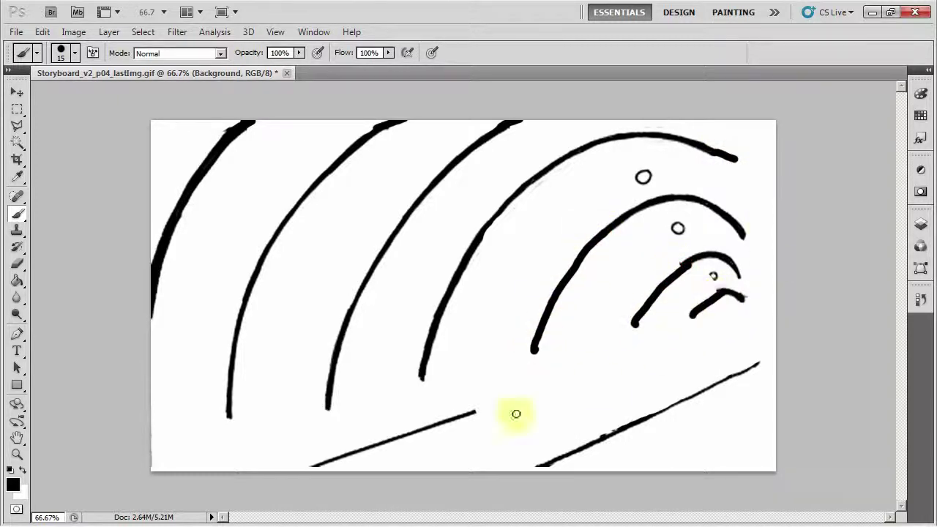
# Redraw the straight track line to the right edge and extend the lower track line
pyautogui.moveTo(476, 410); pyautogui.dragTo(773, 319)
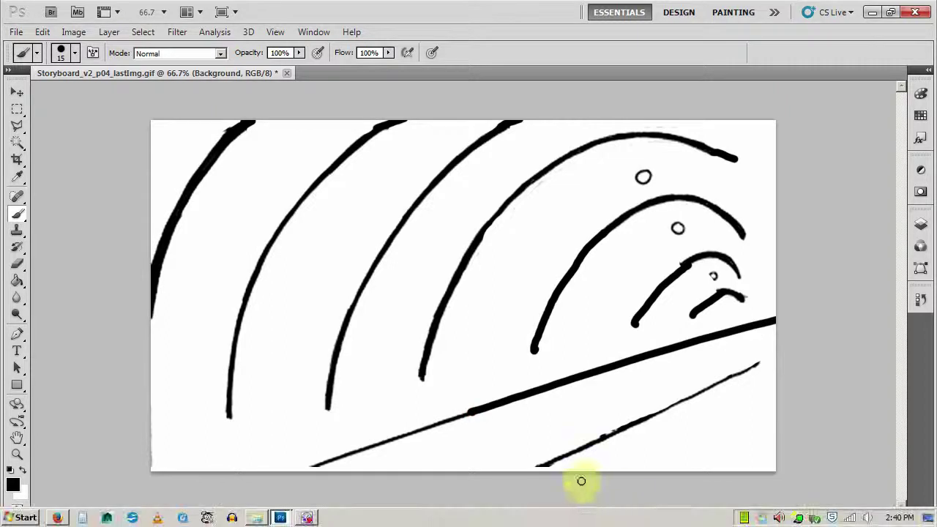
pyautogui.hotkey('ctrl', 'z')
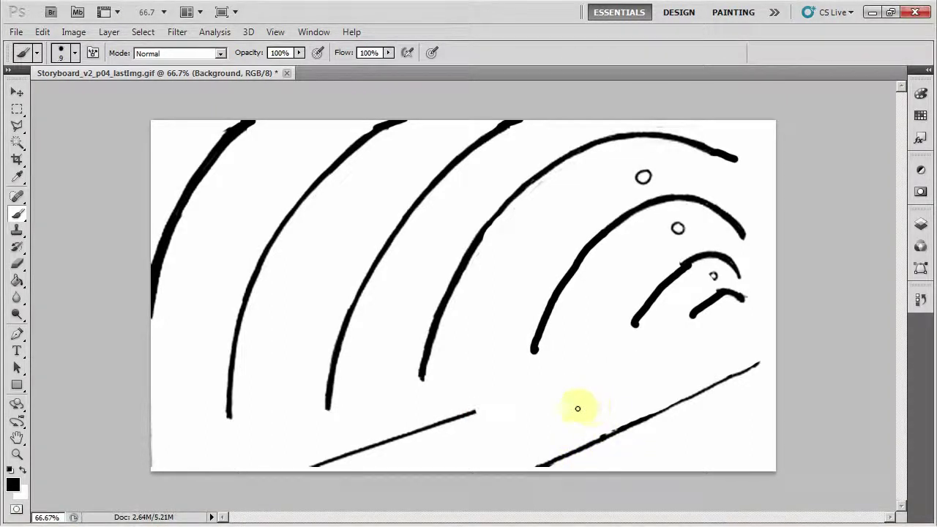
pyautogui.moveTo(472, 412); pyautogui.dragTo(772, 324)
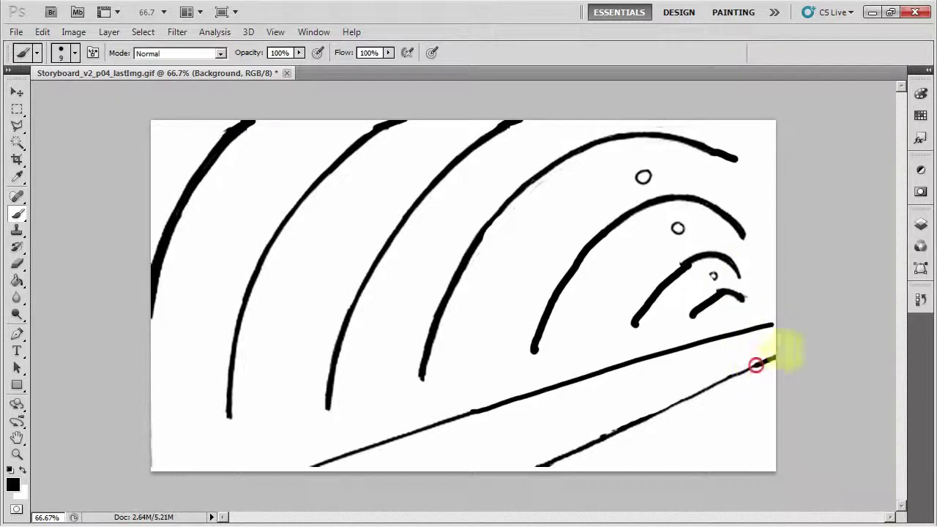
pyautogui.moveTo(544, 465)
pyautogui.mouseDown()
pyautogui.moveTo(491, 487)
pyautogui.moveTo(259, 493)
pyautogui.mouseUp()
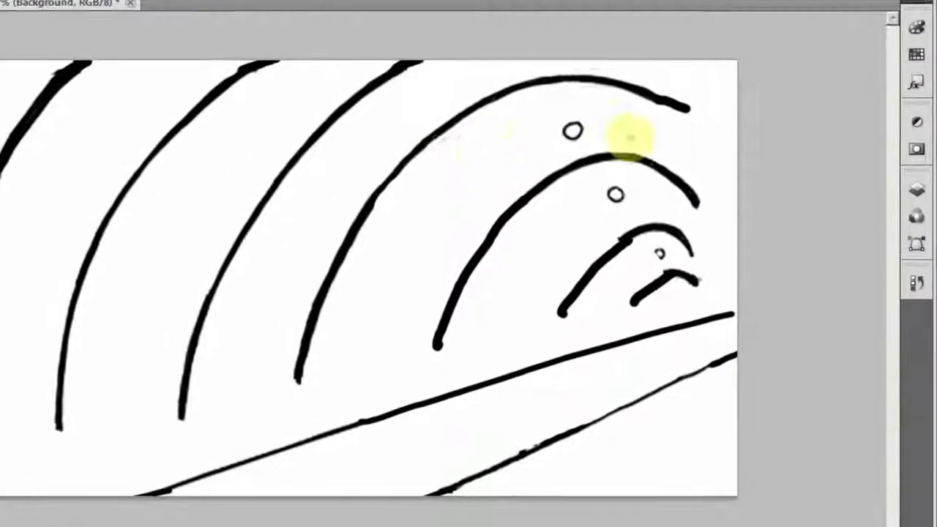
# Show the Train layer and hide the Background layer
pyautogui.click(915, 153)
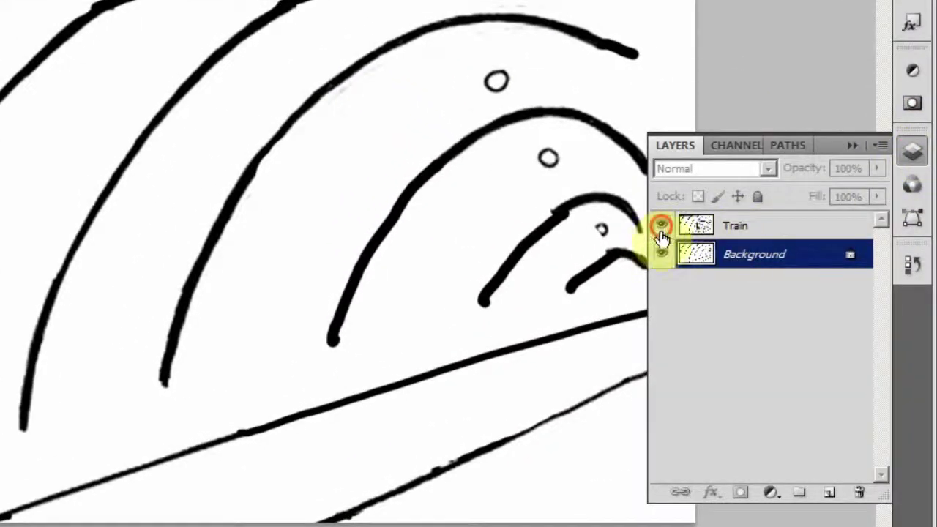
pyautogui.click(661, 226)
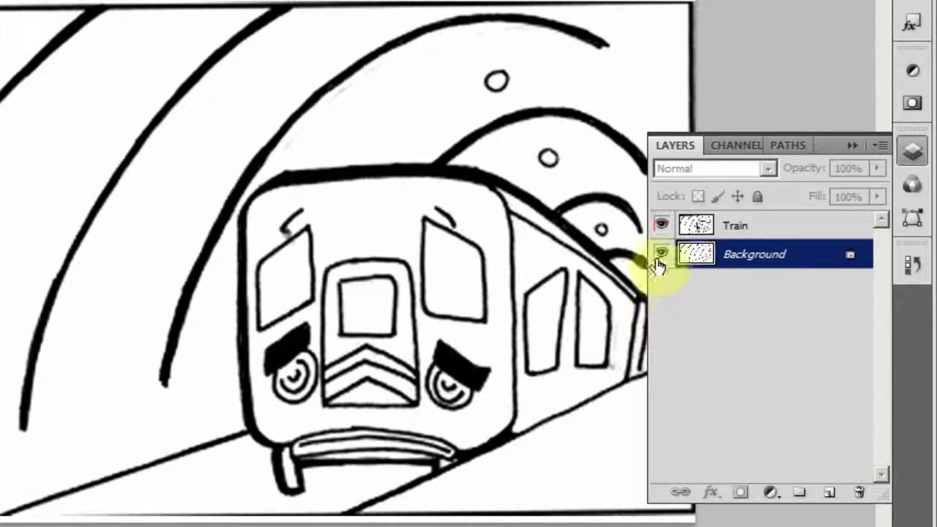
pyautogui.click(661, 254)
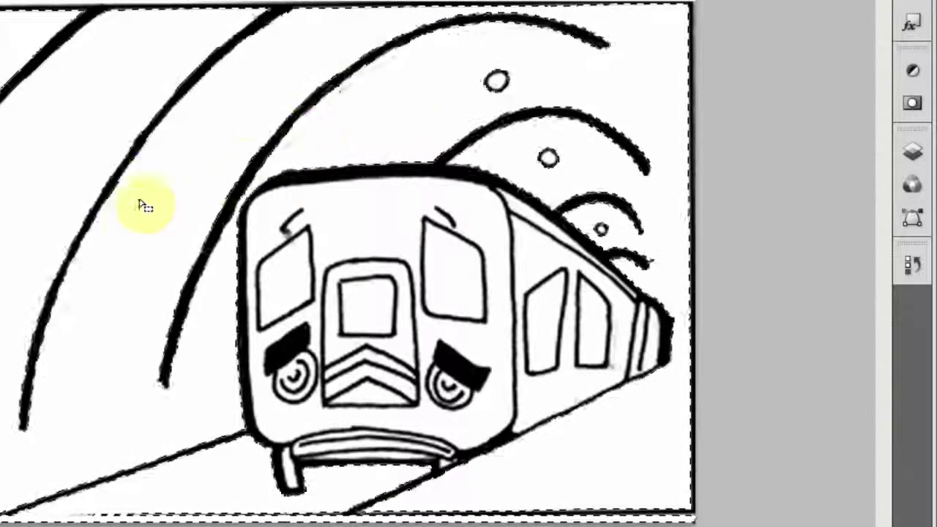
# Add a layer mask to the Train layer and invert it with Ctrl+I
pyautogui.click(912, 152)
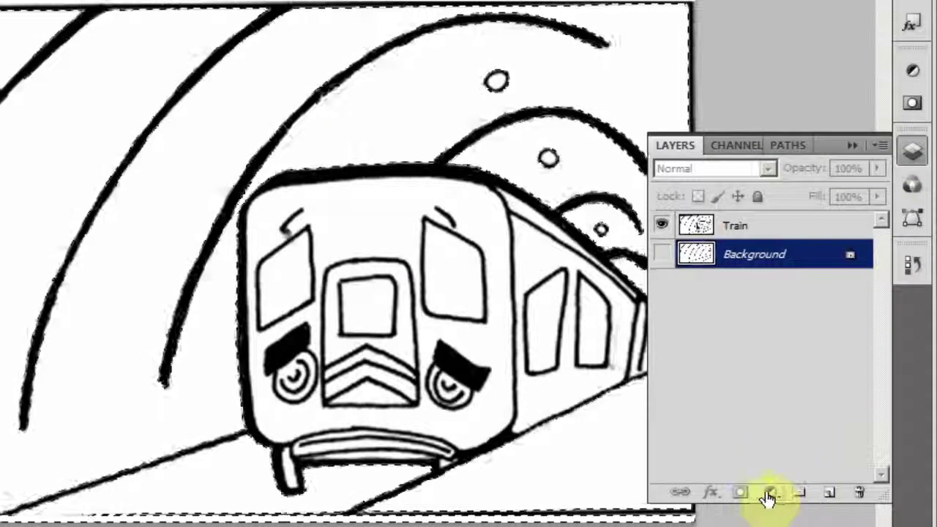
pyautogui.click(740, 223)
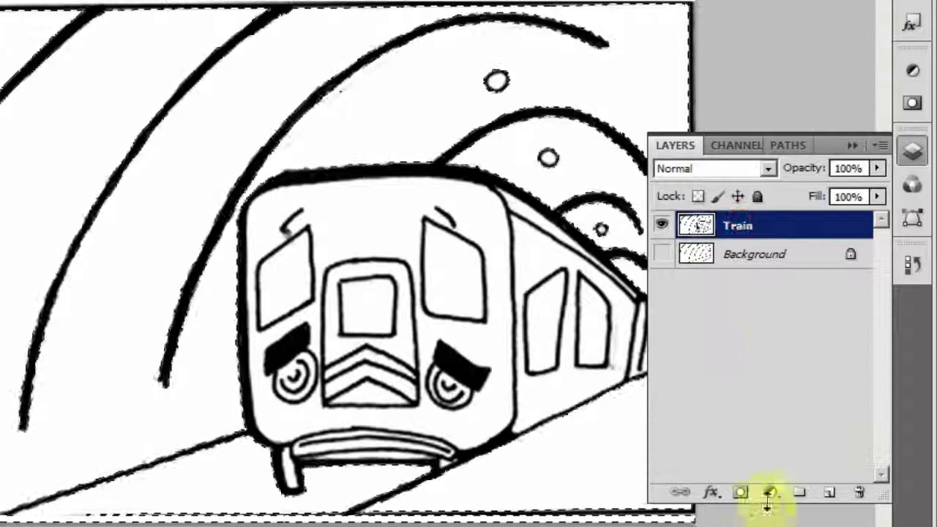
pyautogui.click(740, 492)
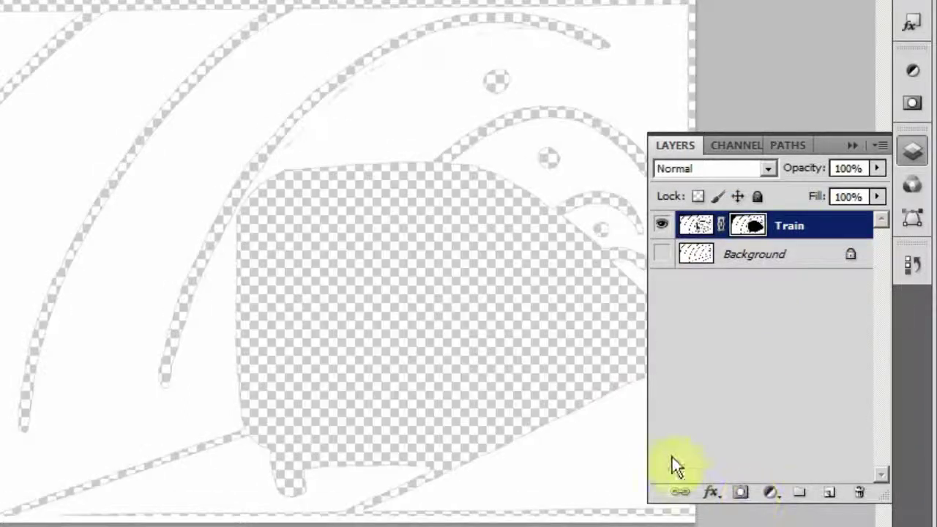
pyautogui.click(746, 229)
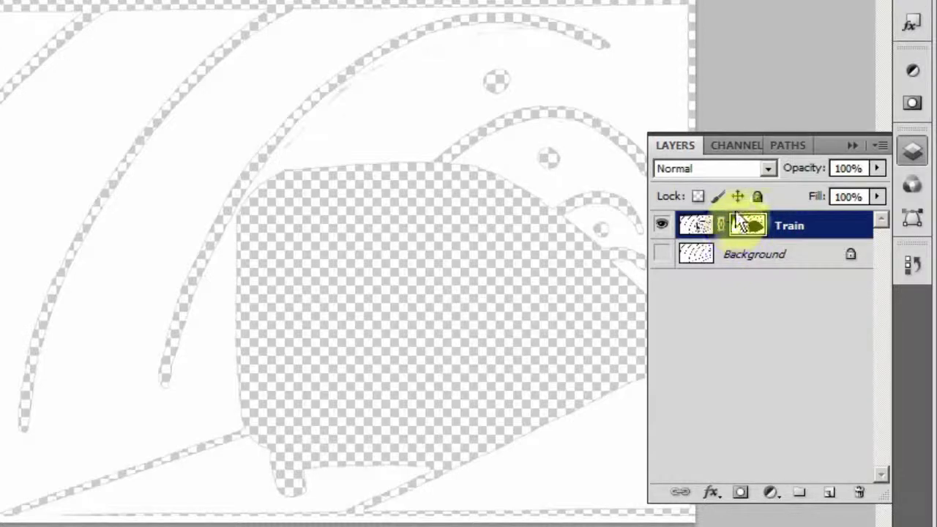
pyautogui.hotkey('ctrl', 'i')
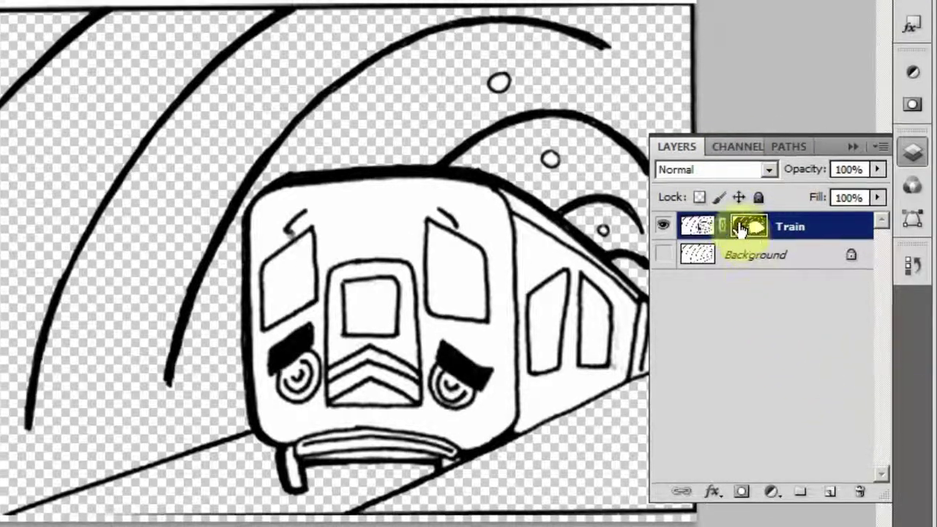
# On the Train mask, paint out the arc tops, bubble and large arc above the roof
pyautogui.click(747, 227)
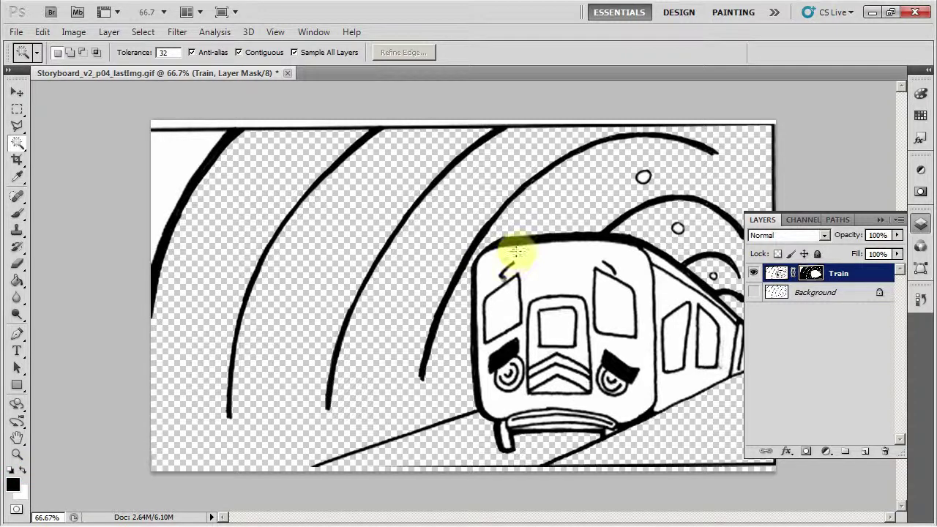
pyautogui.press('b')
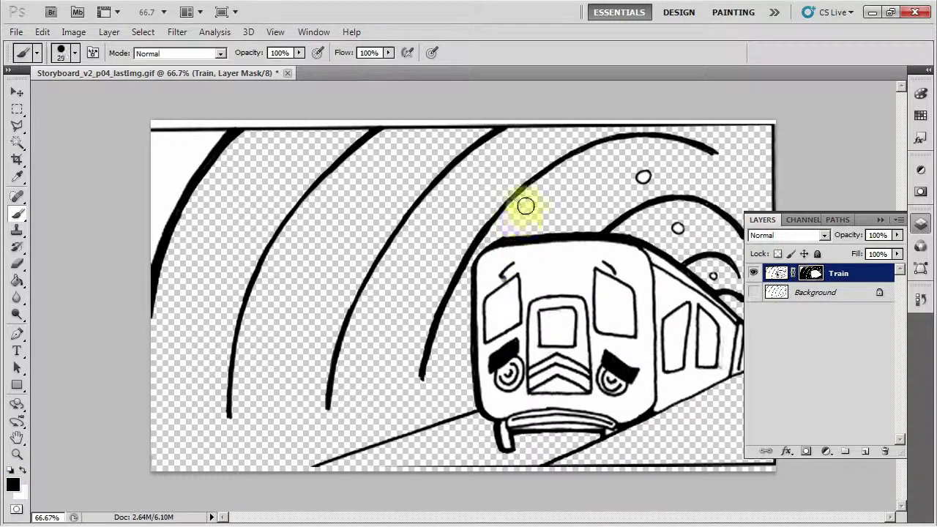
pyautogui.moveTo(537, 181)
pyautogui.mouseDown()
pyautogui.moveTo(608, 155)
pyautogui.moveTo(559, 154)
pyautogui.moveTo(614, 120)
pyautogui.moveTo(422, 109)
pyautogui.moveTo(163, 136)
pyautogui.moveTo(68, 207)
pyautogui.moveTo(283, 201)
pyautogui.moveTo(336, 229)
pyautogui.moveTo(294, 329)
pyautogui.moveTo(302, 442)
pyautogui.moveTo(395, 414)
pyautogui.moveTo(320, 316)
pyautogui.moveTo(401, 251)
pyautogui.moveTo(412, 358)
pyautogui.moveTo(417, 346)
pyautogui.moveTo(423, 367)
pyautogui.moveTo(415, 295)
pyautogui.moveTo(431, 250)
pyautogui.moveTo(432, 287)
pyautogui.moveTo(458, 226)
pyautogui.moveTo(502, 191)
pyautogui.moveTo(467, 225)
pyautogui.mouseUp()
pyautogui.moveTo(638, 178)
pyautogui.mouseDown()
pyautogui.moveTo(680, 188)
pyautogui.moveTo(634, 199)
pyautogui.moveTo(726, 178)
pyautogui.moveTo(737, 142)
pyautogui.moveTo(768, 184)
pyautogui.moveTo(747, 193)
pyautogui.mouseUp()
pyautogui.click(882, 219)
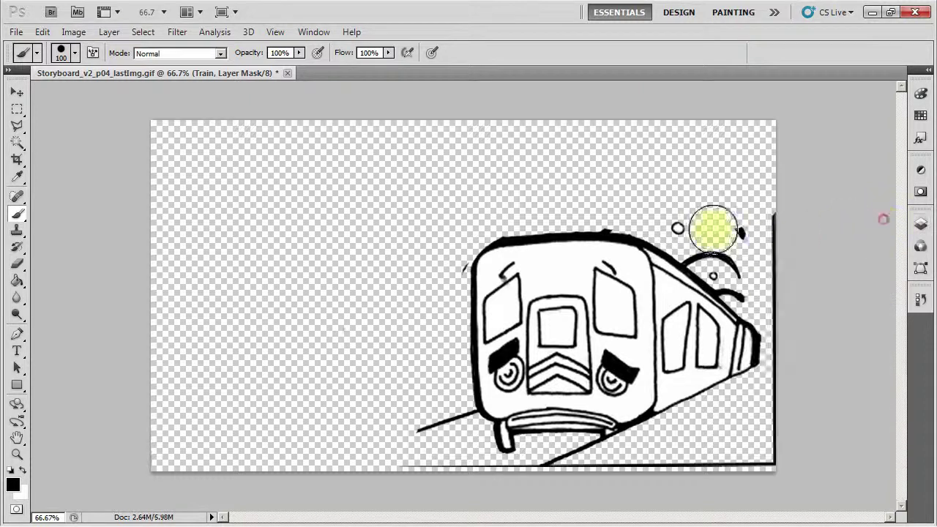
pyautogui.moveTo(710, 226)
pyautogui.mouseDown()
pyautogui.moveTo(677, 217)
pyautogui.moveTo(746, 261)
pyautogui.moveTo(702, 243)
pyautogui.moveTo(744, 275)
pyautogui.moveTo(763, 245)
pyautogui.moveTo(763, 270)
pyautogui.moveTo(738, 278)
pyautogui.moveTo(795, 326)
pyautogui.moveTo(791, 453)
pyautogui.moveTo(787, 351)
pyautogui.moveTo(794, 380)
pyautogui.moveTo(713, 485)
pyautogui.moveTo(634, 487)
pyautogui.moveTo(569, 467)
pyautogui.moveTo(582, 459)
pyautogui.moveTo(536, 481)
pyautogui.moveTo(380, 472)
pyautogui.moveTo(423, 426)
pyautogui.moveTo(439, 416)
pyautogui.moveTo(453, 423)
pyautogui.moveTo(434, 255)
pyautogui.moveTo(460, 250)
pyautogui.mouseUp()
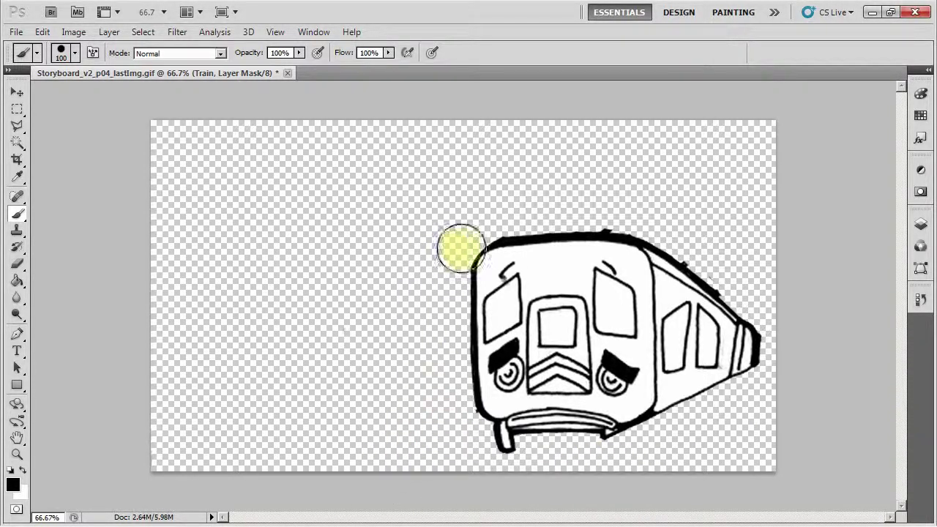
# Clean the train's top edge on the mask and restore its side window and nose
pyautogui.moveTo(620, 206)
pyautogui.mouseDown()
pyautogui.moveTo(743, 238)
pyautogui.moveTo(702, 239)
pyautogui.moveTo(747, 282)
pyautogui.mouseUp()
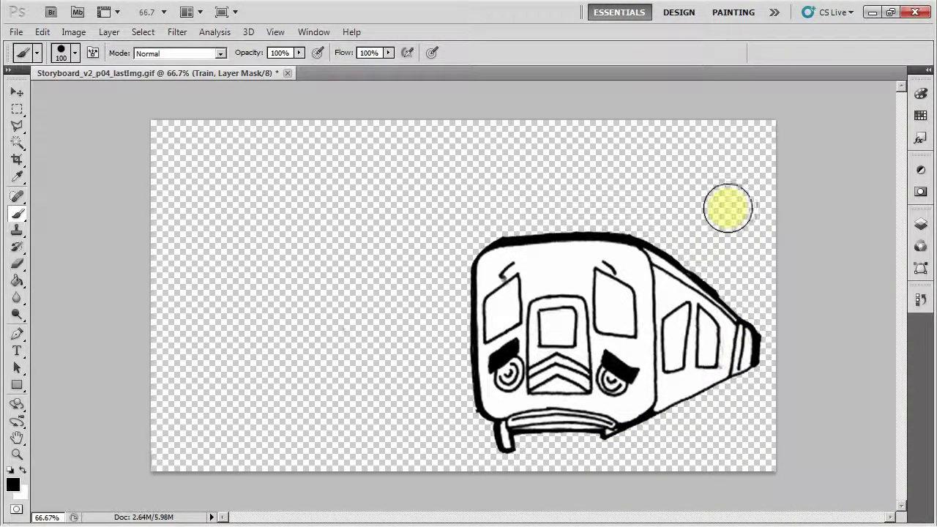
pyautogui.moveTo(715, 201); pyautogui.dragTo(725, 236)
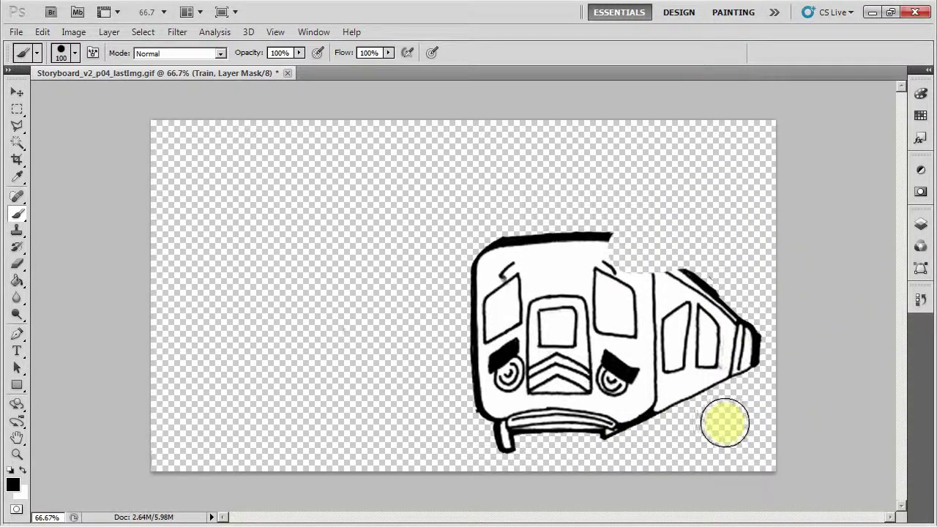
pyautogui.moveTo(614, 274)
pyautogui.mouseDown()
pyautogui.moveTo(596, 306)
pyautogui.moveTo(569, 306)
pyautogui.mouseUp()
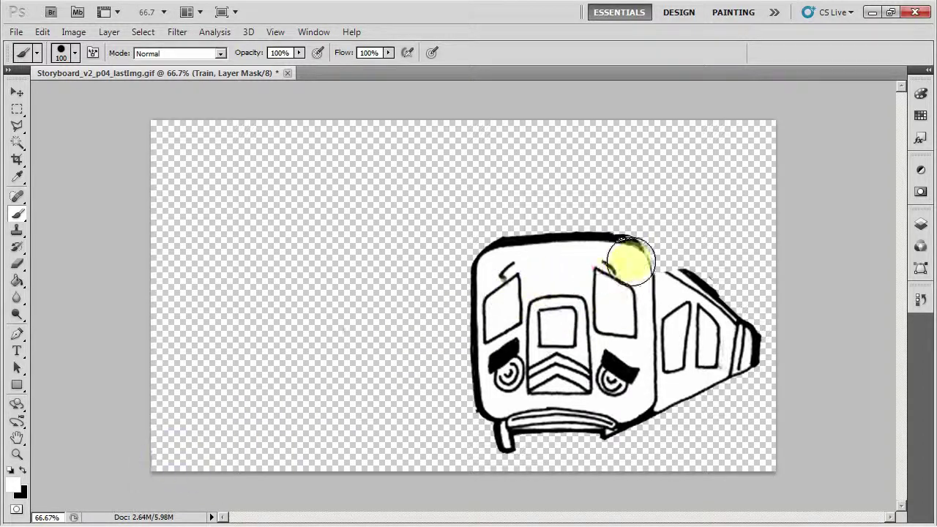
pyautogui.moveTo(631, 260)
pyautogui.mouseDown()
pyautogui.moveTo(611, 258)
pyautogui.moveTo(664, 286)
pyautogui.mouseUp()
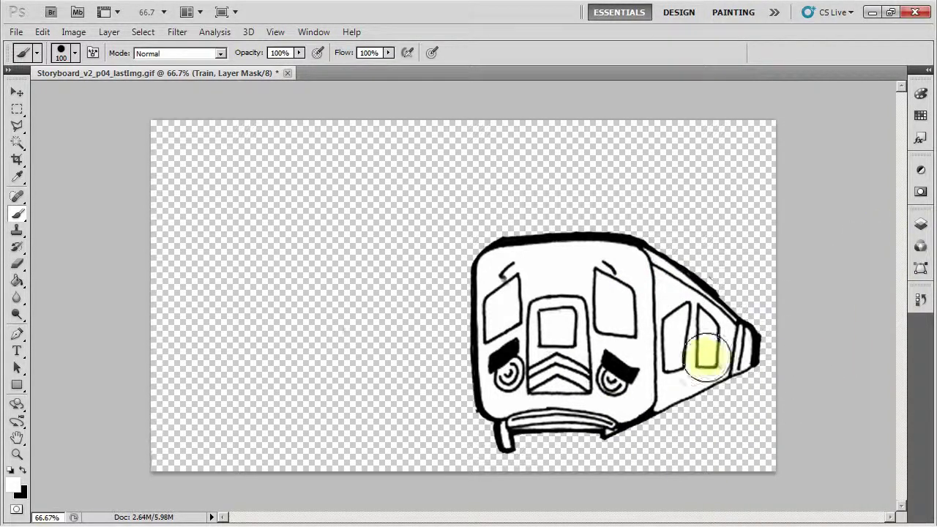
pyautogui.moveTo(705, 358); pyautogui.dragTo(728, 339)
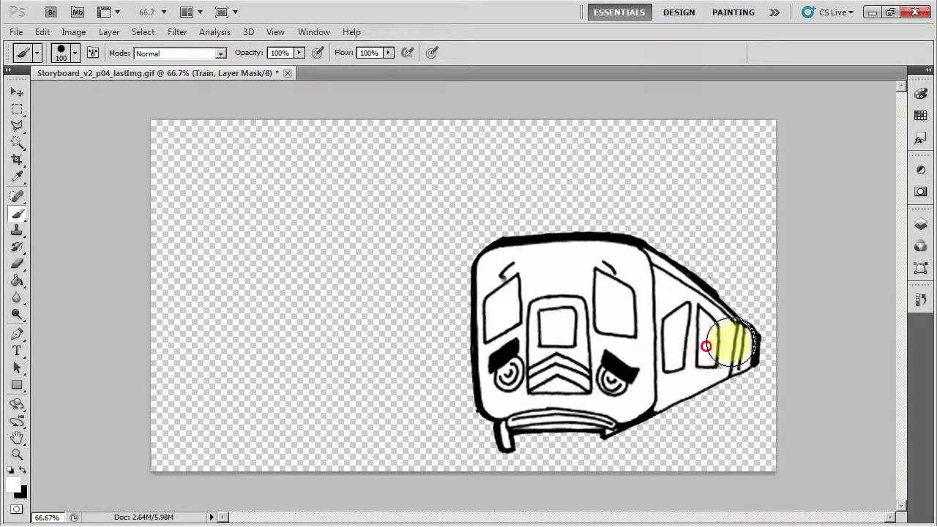
# Show the Background layer and toggle the Train layer's visibility to compare the views
pyautogui.click(921, 221)
pyautogui.click(753, 293)
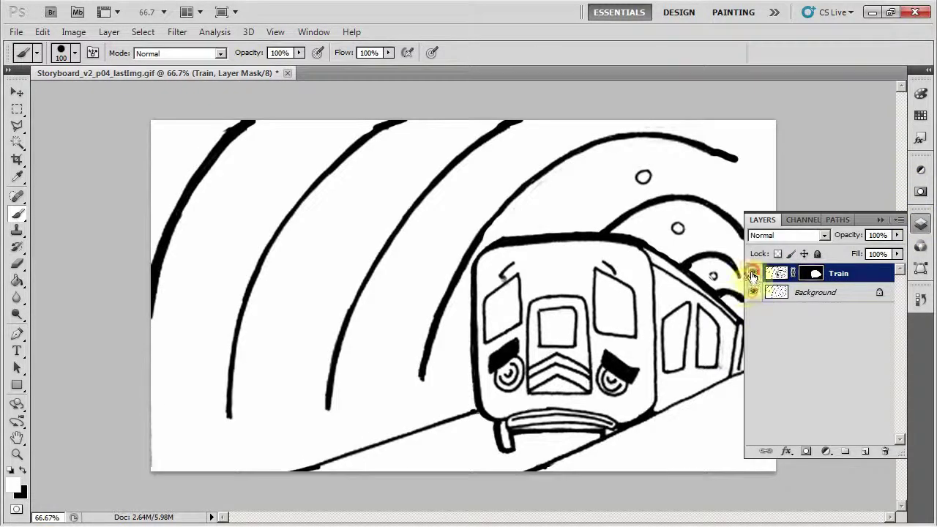
pyautogui.click(753, 273)
pyautogui.click(753, 273)
pyautogui.click(754, 273)
pyautogui.click(755, 273)
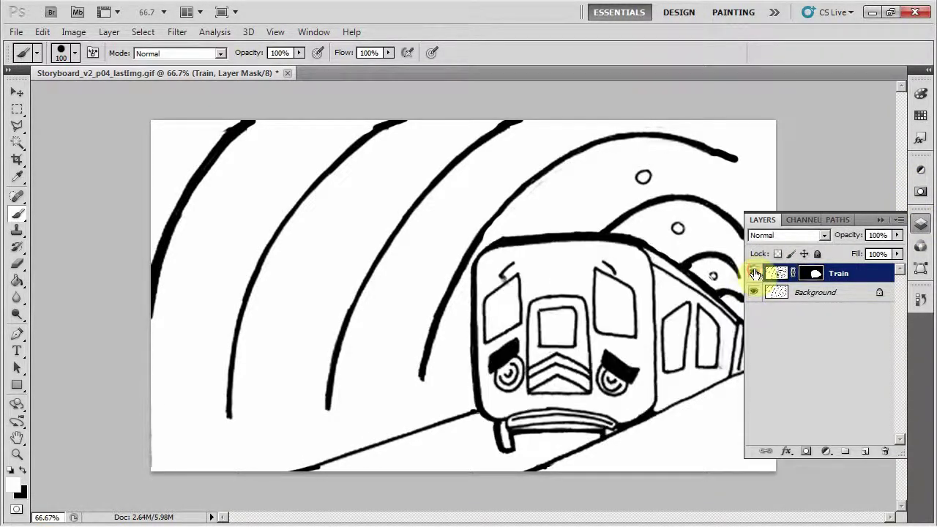
pyautogui.click(754, 273)
pyautogui.click(754, 273)
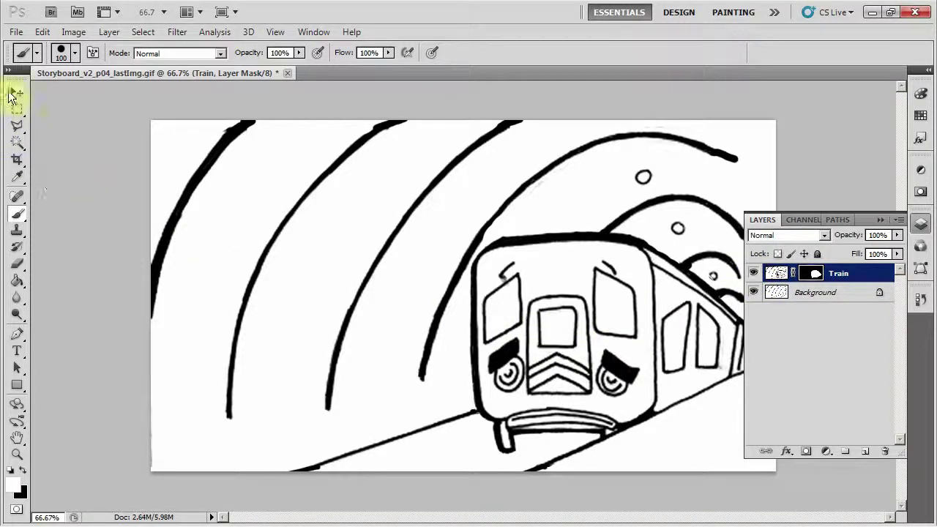
# Try repositioning the train, then make Background the active layer with Train hidden
pyautogui.click(16, 93)
pyautogui.moveTo(621, 349)
pyautogui.mouseDown()
pyautogui.moveTo(665, 334)
pyautogui.moveTo(560, 369)
pyautogui.moveTo(656, 338)
pyautogui.mouseUp()
pyautogui.click(765, 292)
pyautogui.press('e')
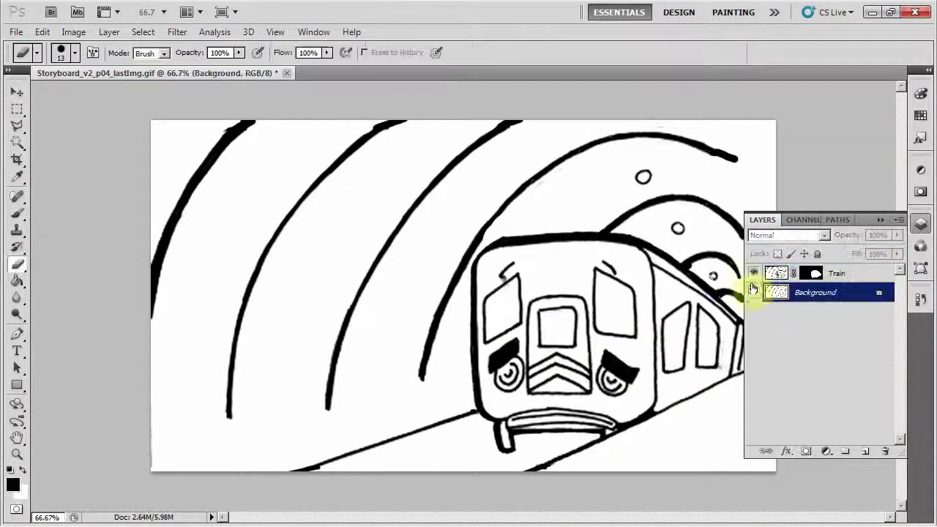
pyautogui.click(754, 274)
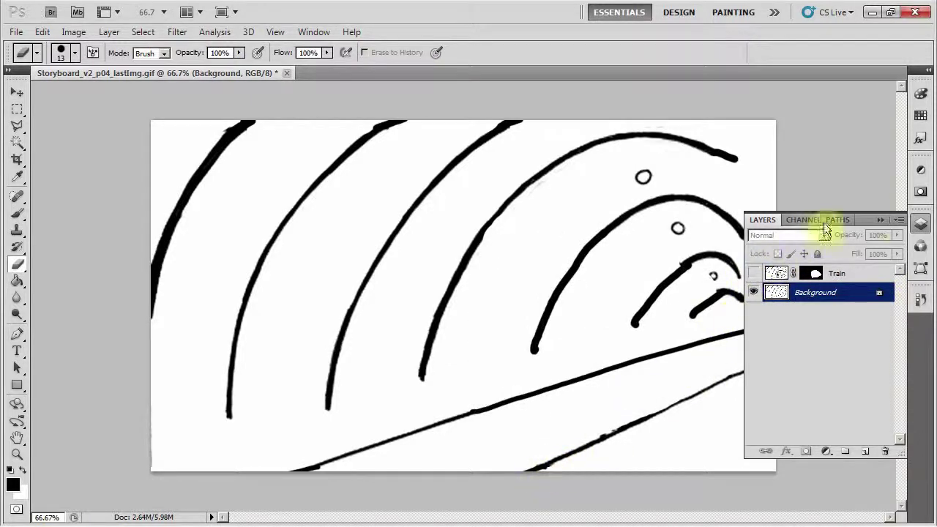
pyautogui.click(881, 218)
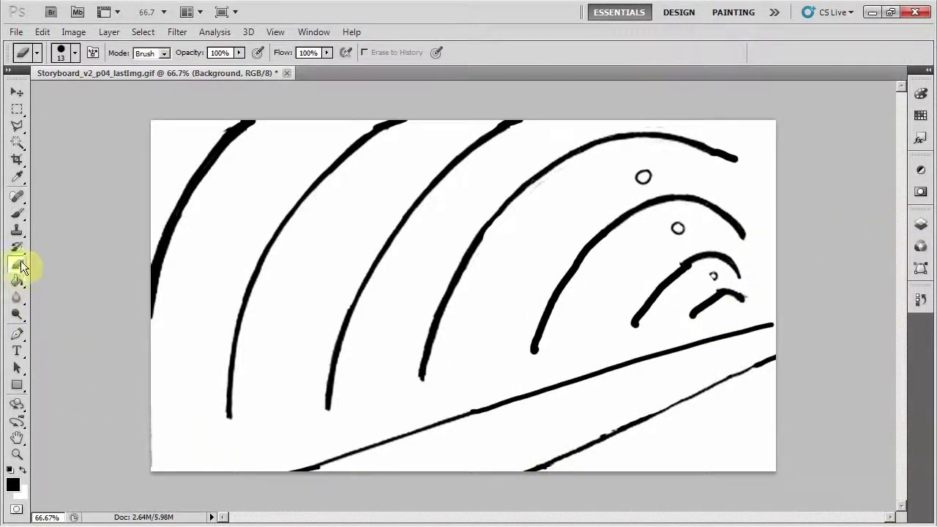
# Polygonal-lasso the lower-right rail strip and copy it to a new Layer 1 with Ctrl+J
pyautogui.click(17, 127)
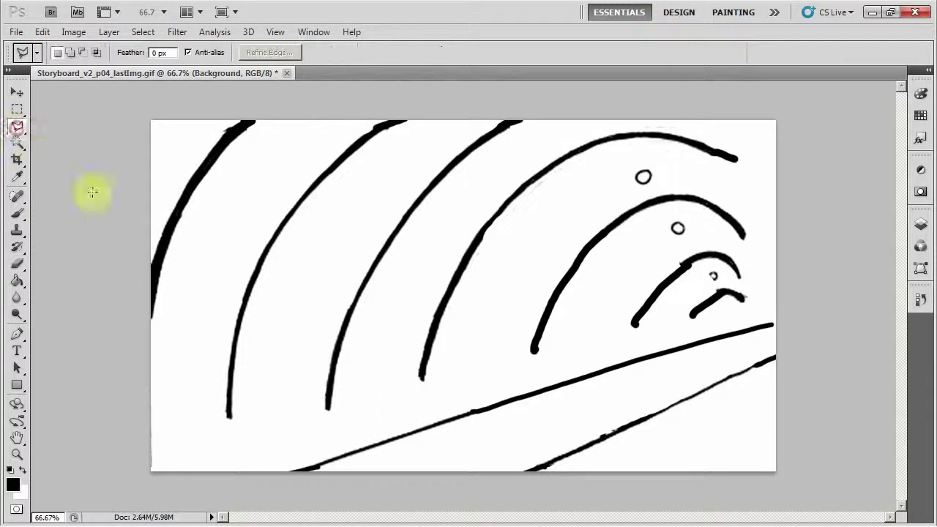
pyautogui.click(803, 336)
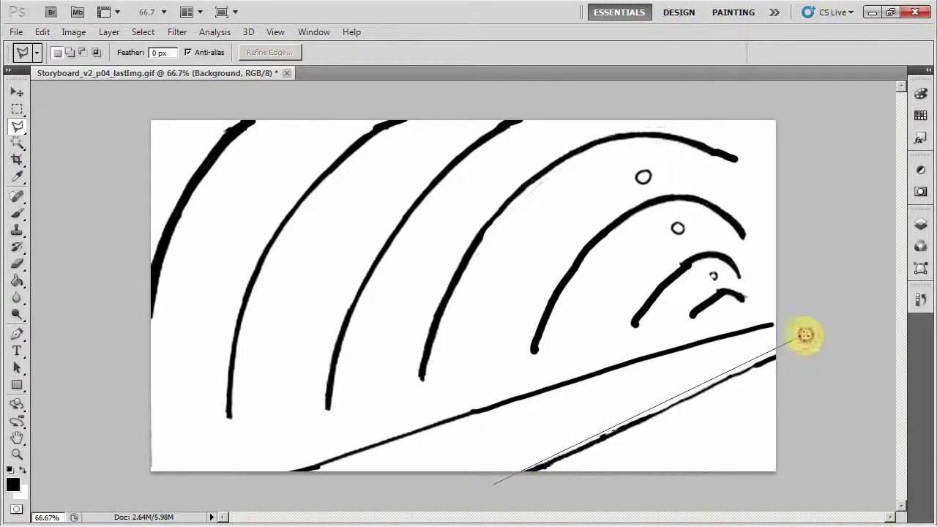
pyautogui.click(785, 490)
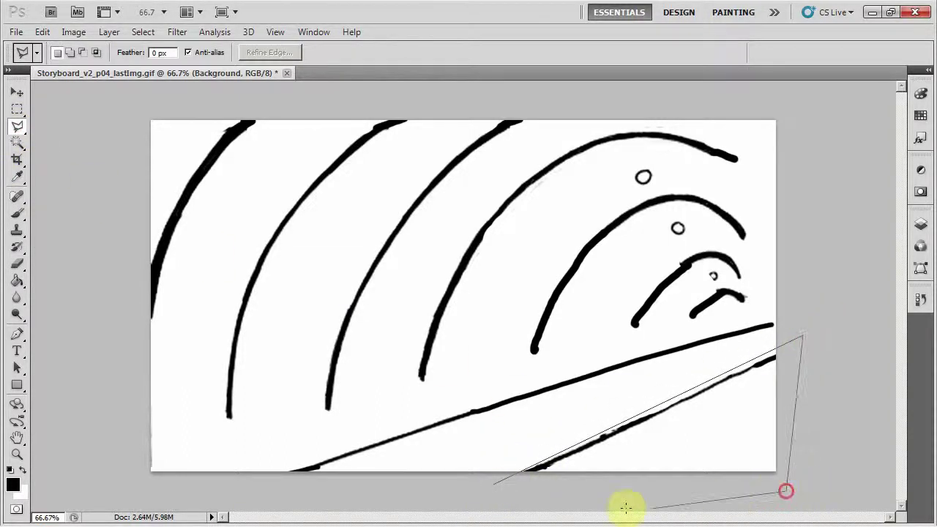
pyautogui.click(496, 479)
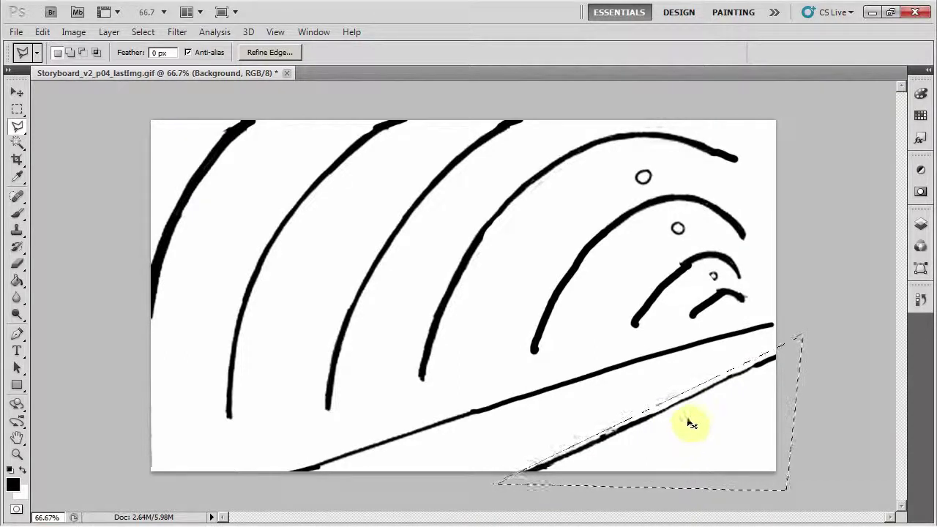
pyautogui.hotkey('ctrl', 'j')
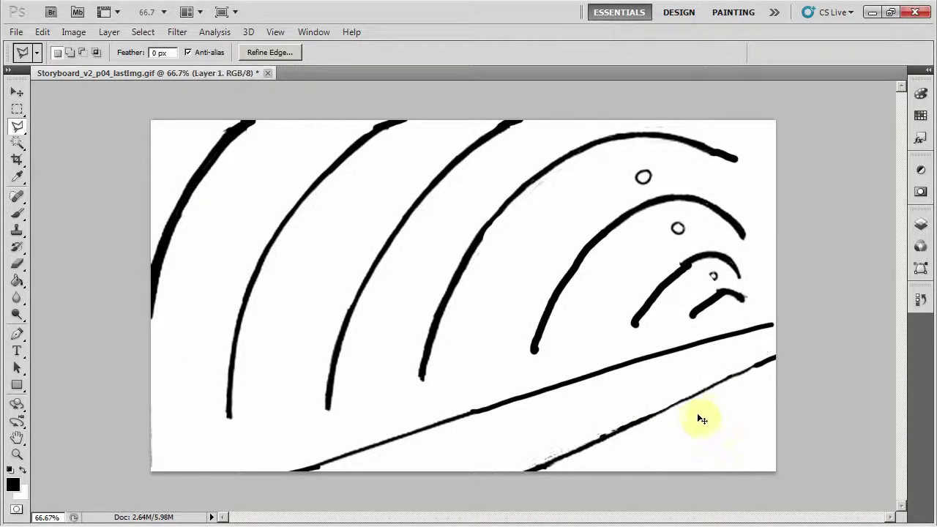
# Hide Background, add a layer mask to Layer 1 and invert it with Ctrl+I to reveal the rail
pyautogui.click(922, 223)
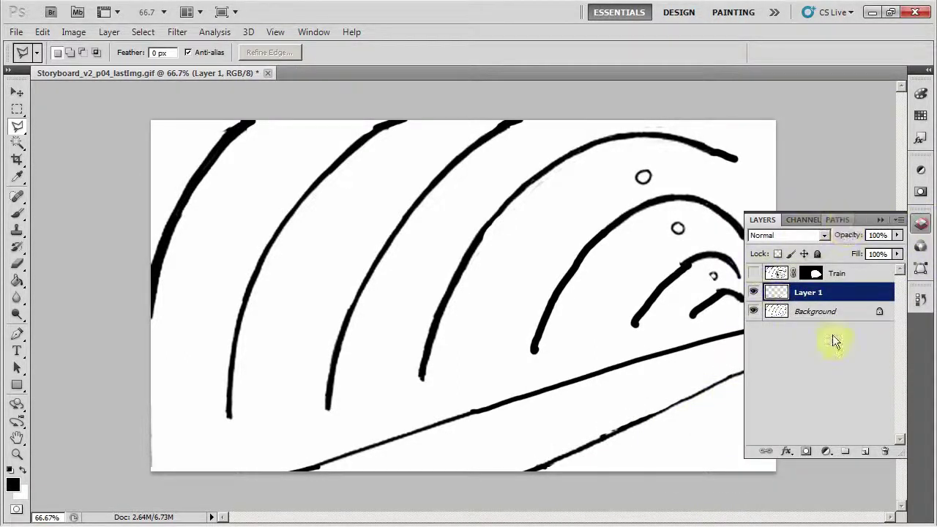
pyautogui.click(754, 309)
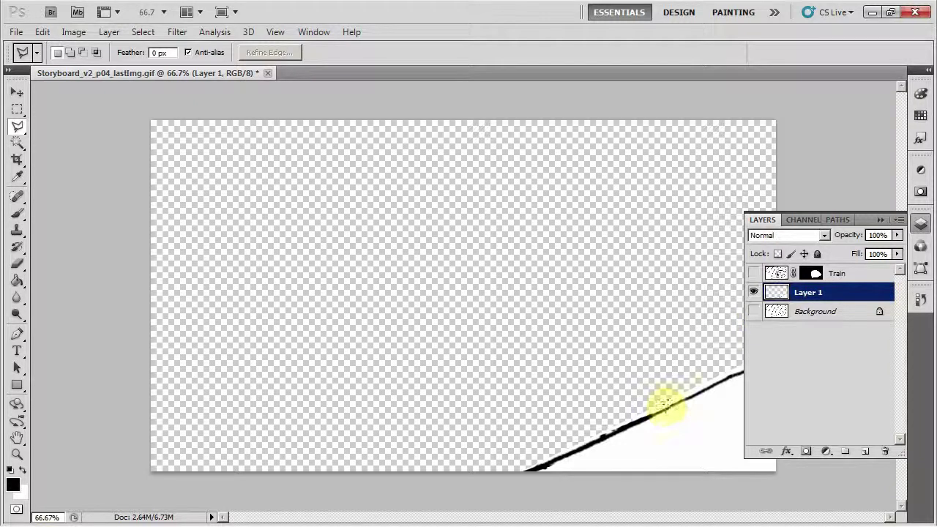
pyautogui.click(17, 143)
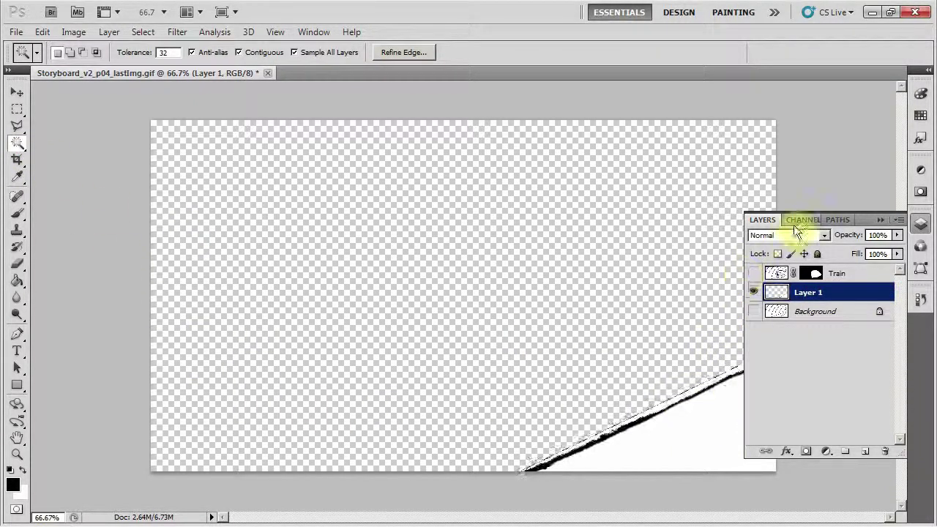
pyautogui.click(806, 451)
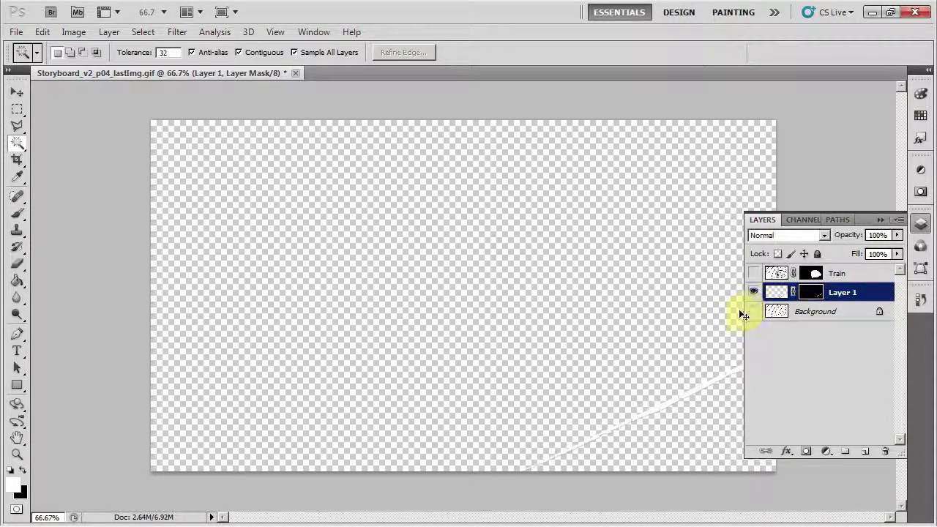
pyautogui.hotkey('ctrl', 'i')
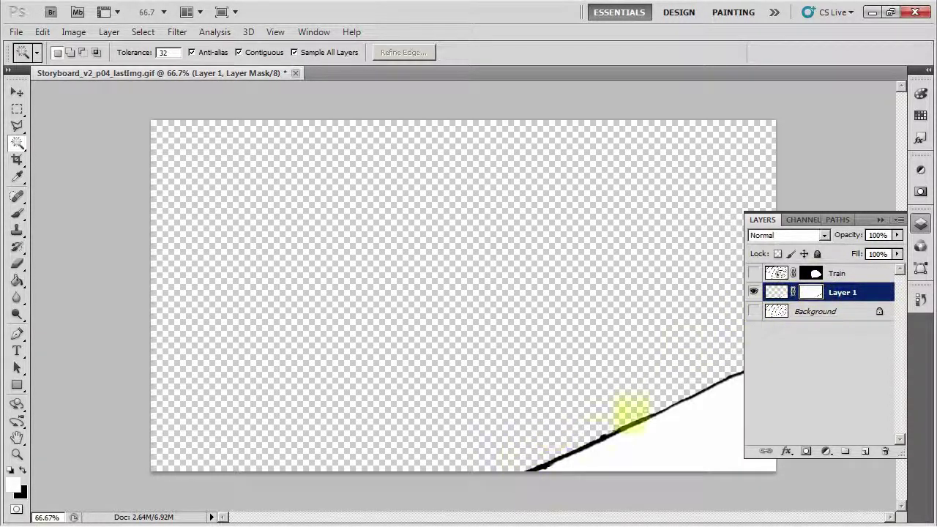
# Rename Layer 1 to 'Foreground' and drag it above the Train layer
pyautogui.doubleClick(846, 294)
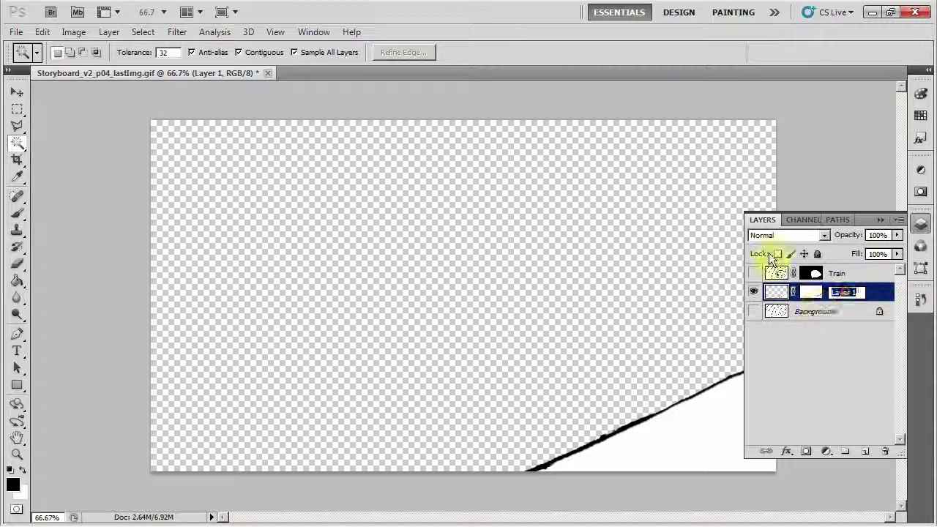
pyautogui.write('Foregro')
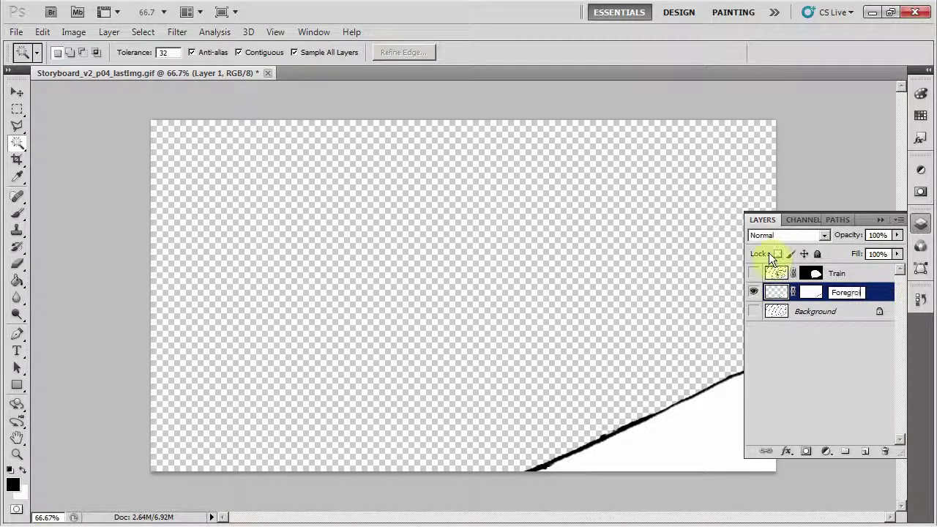
pyautogui.write('und')
pyautogui.press('Return')
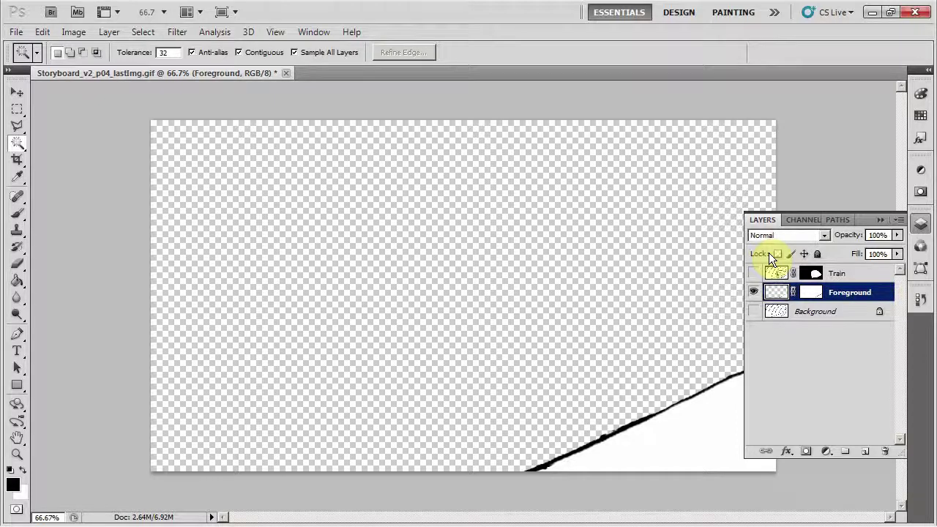
pyautogui.moveTo(802, 292); pyautogui.dragTo(834, 270)
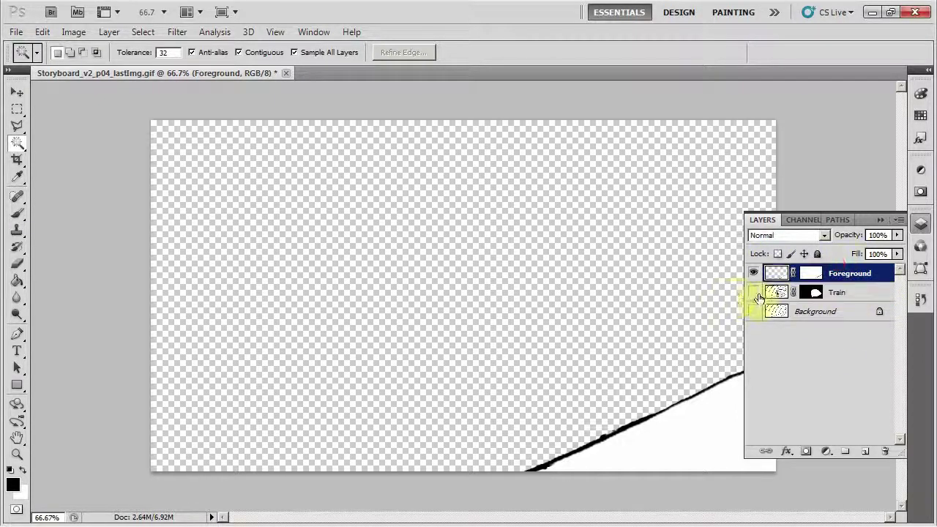
# Make all three layers visible, then select the Train layer with the Move tool
pyautogui.click(754, 292)
pyautogui.click(754, 312)
pyautogui.keyDown('alt'); pyautogui.click(754, 292); pyautogui.keyUp('alt')
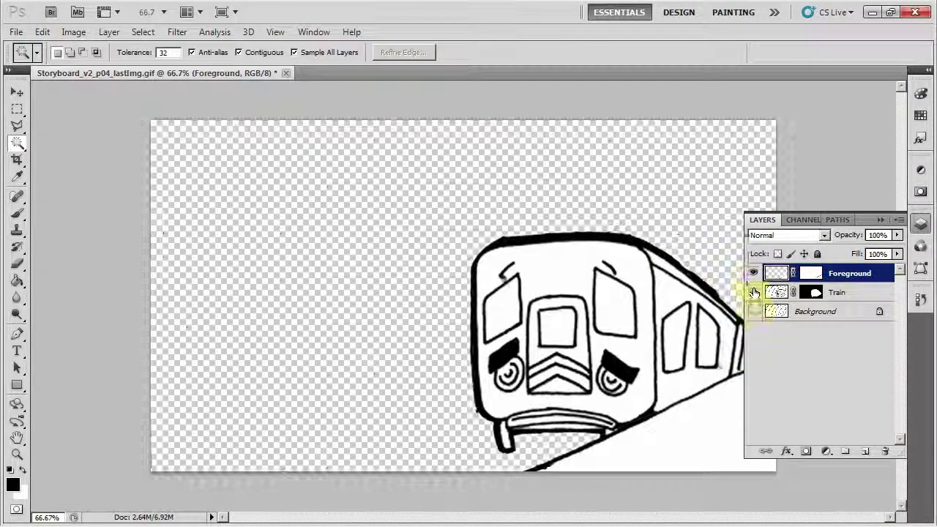
pyautogui.keyDown('alt'); pyautogui.click(754, 293); pyautogui.keyUp('alt')
pyautogui.click(754, 293)
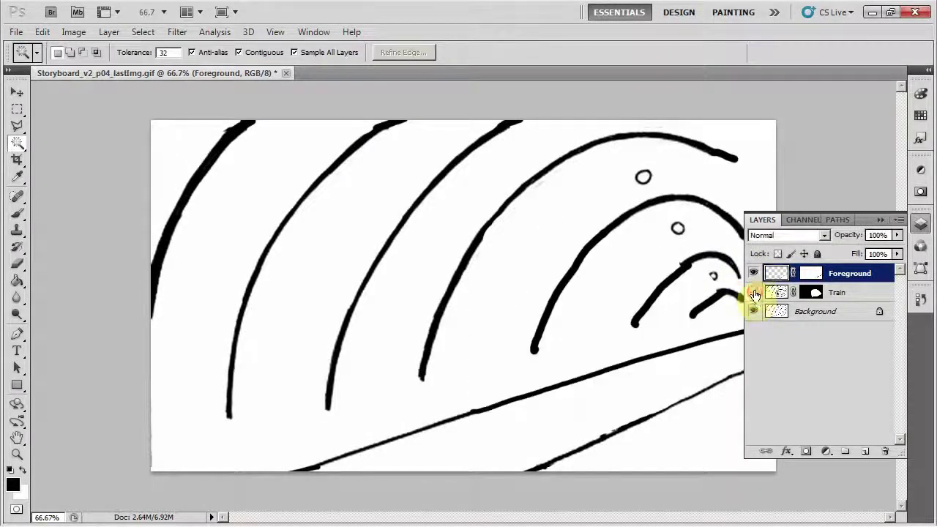
pyautogui.click(754, 292)
pyautogui.press('v')
pyautogui.click(847, 293)
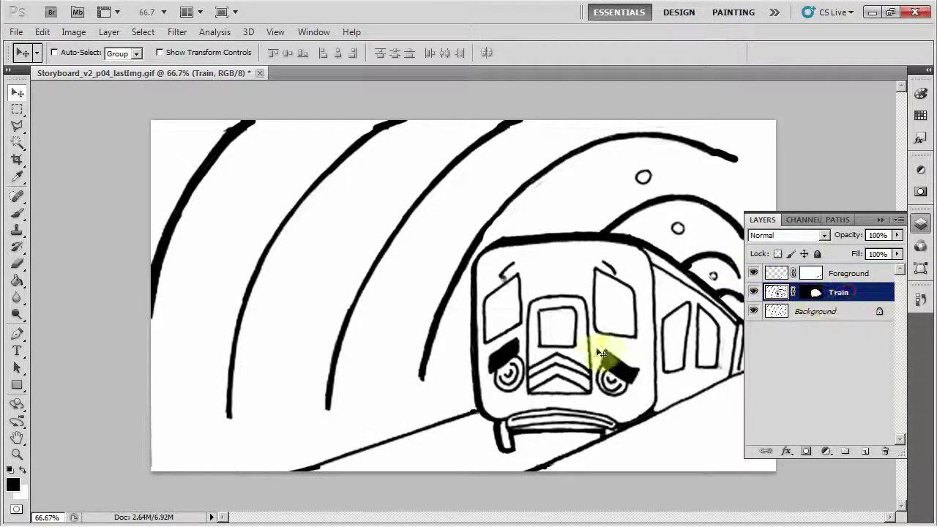